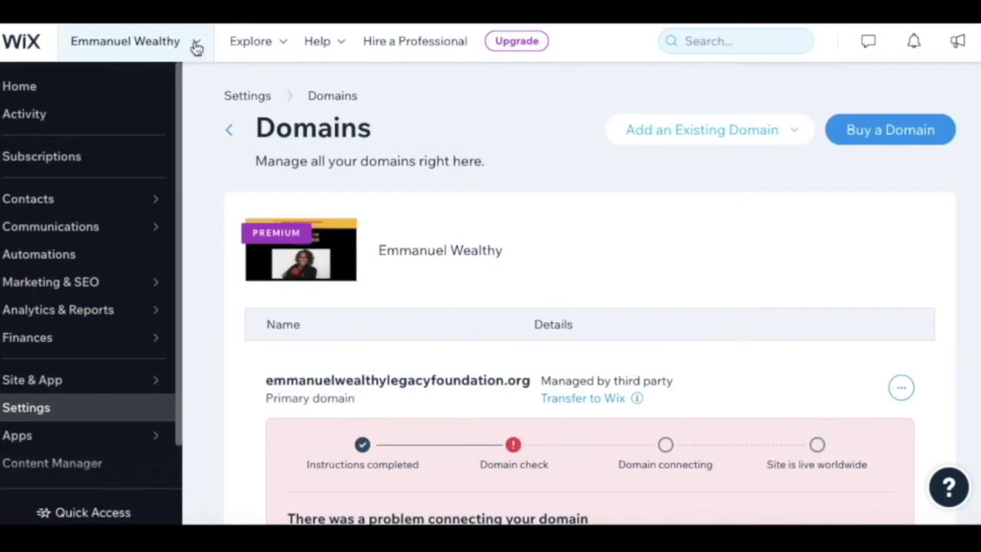
# Pick the current site from the recent sites list to go to its dashboard home.
pyautogui.click(194, 45)
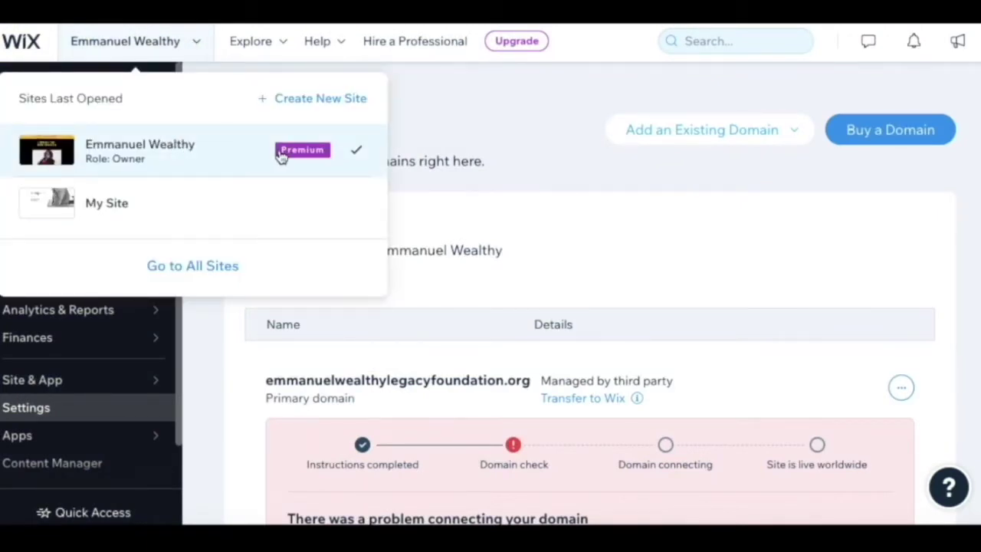
pyautogui.rightClick(233, 158)
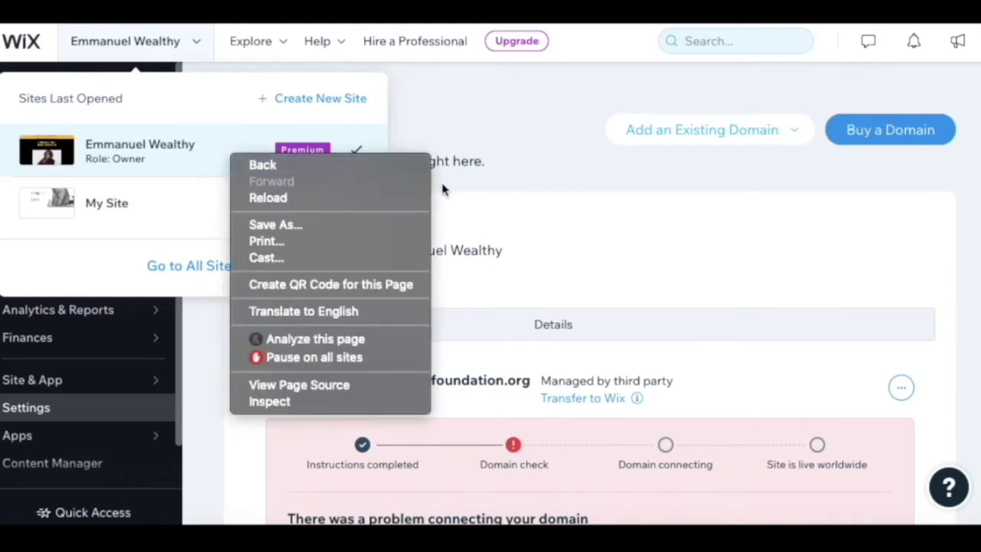
pyautogui.click(498, 122)
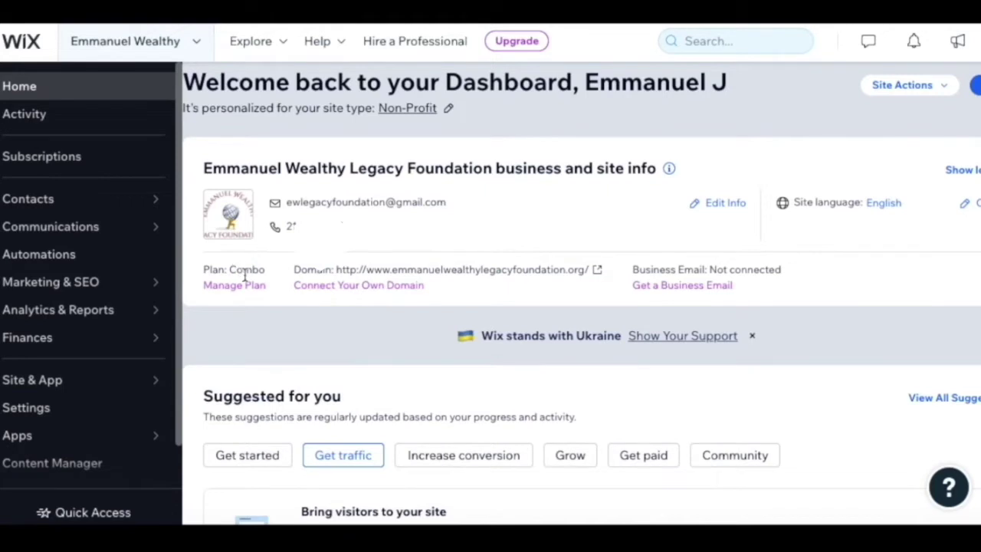
pyautogui.rightClick(236, 306)
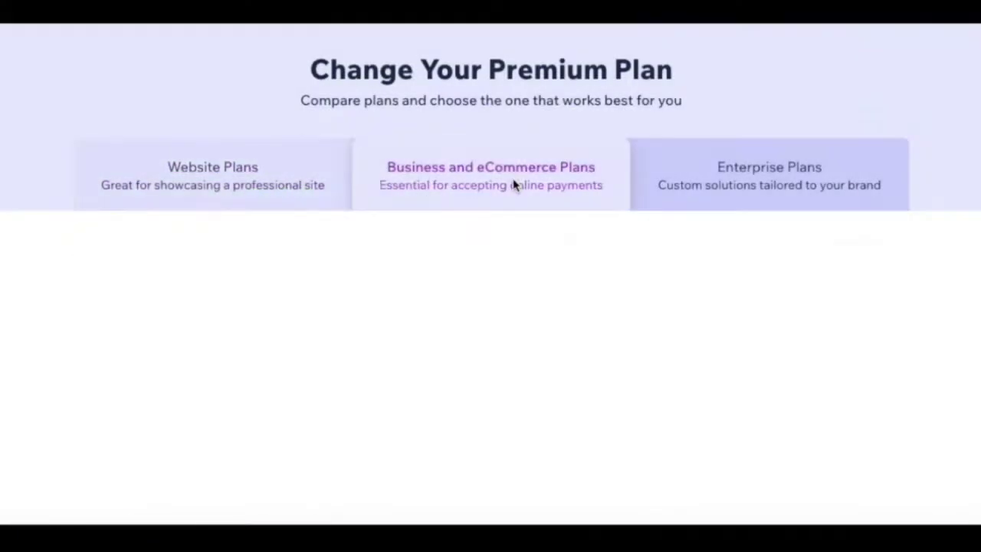
# Show the Business and eCommerce Plans and scroll through their pricing and features table.
pyautogui.click(514, 187)
pyautogui.scroll(-2, 455, 245)
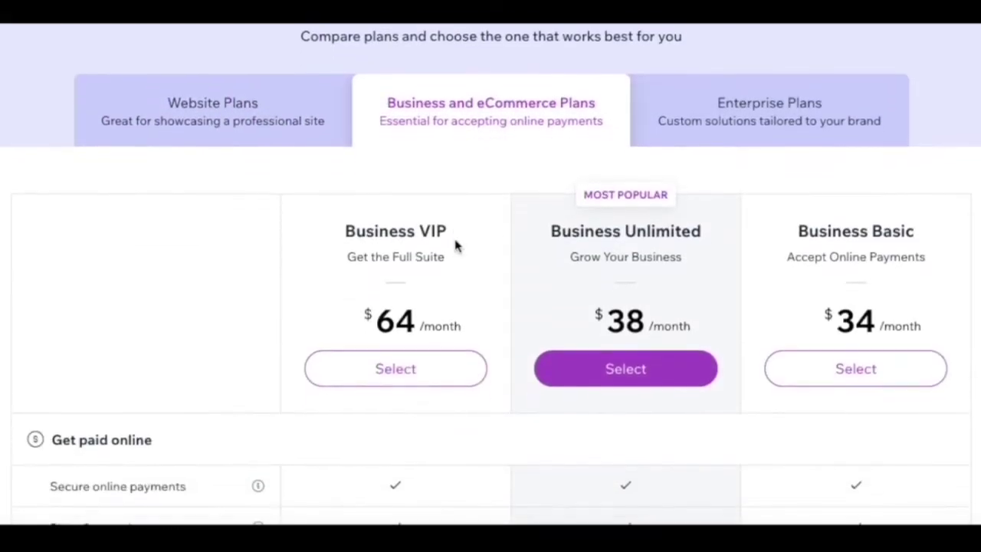
pyautogui.scroll(-1, 303, 278)
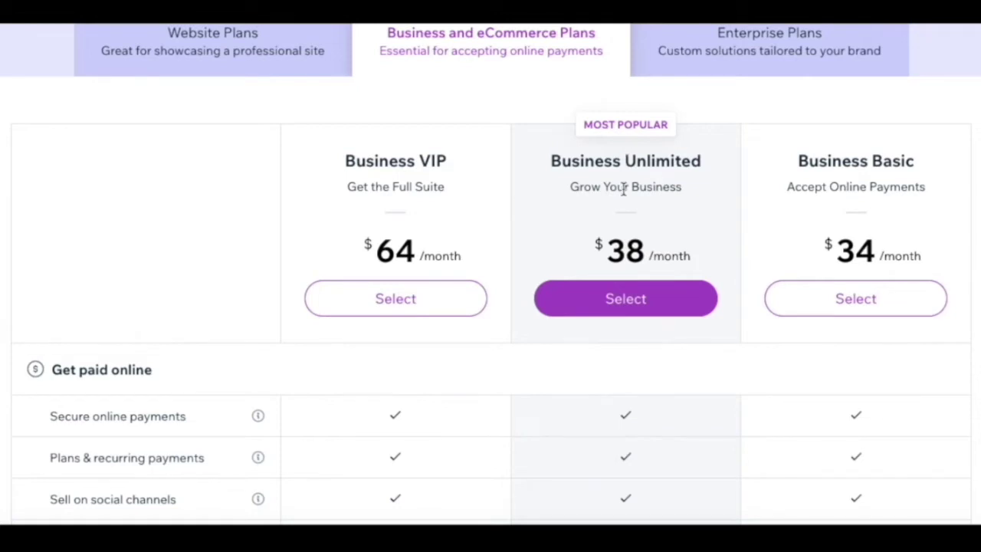
pyautogui.scroll(-3, 403, 209)
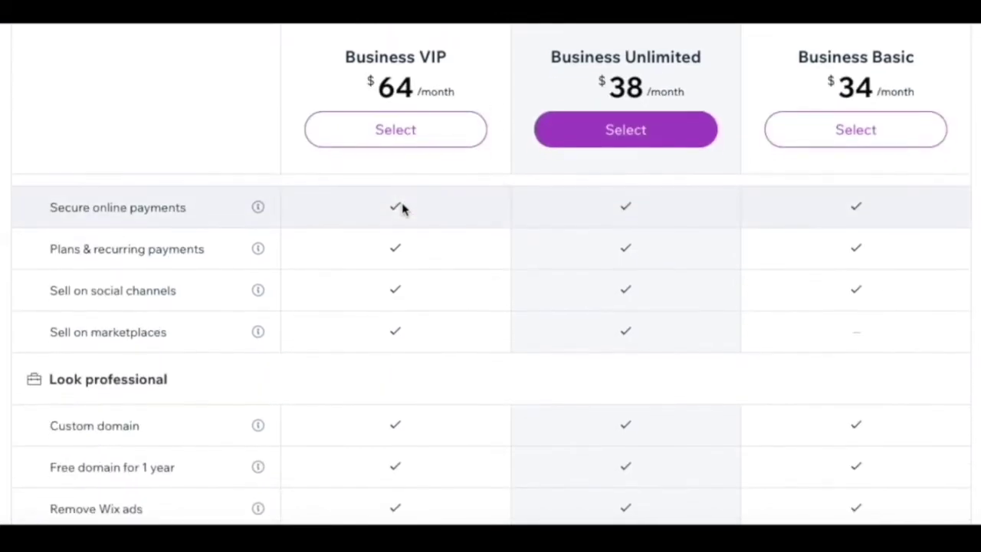
pyautogui.scroll(-2, 595, 337)
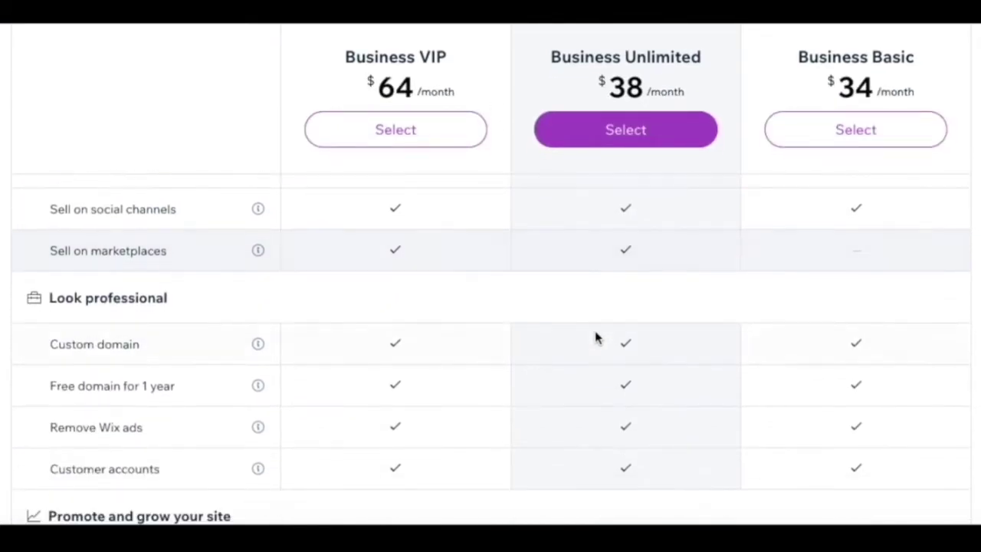
pyautogui.scroll(5, 595, 337)
pyautogui.scroll(-1, 582, 332)
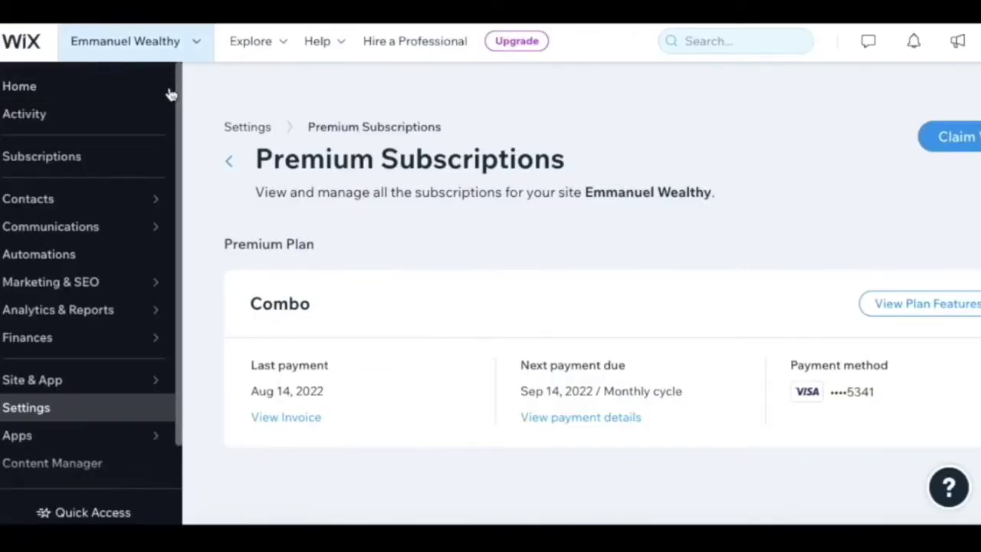
# From the dashboard, paste the foundation's .org domain into Connect Your Own Domain and confirm Google Domains.
pyautogui.click(138, 147)
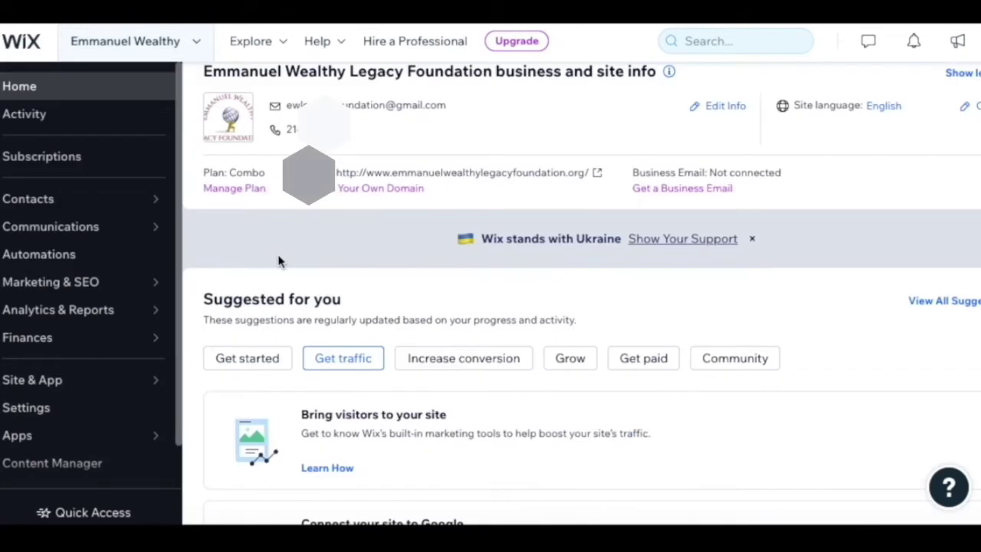
pyautogui.scroll(1, 278, 262)
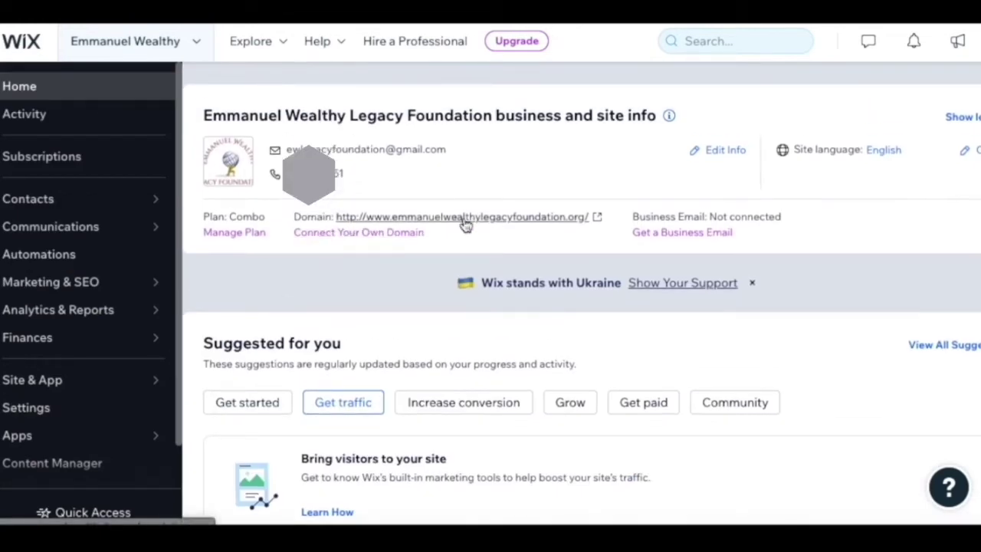
pyautogui.click(384, 240)
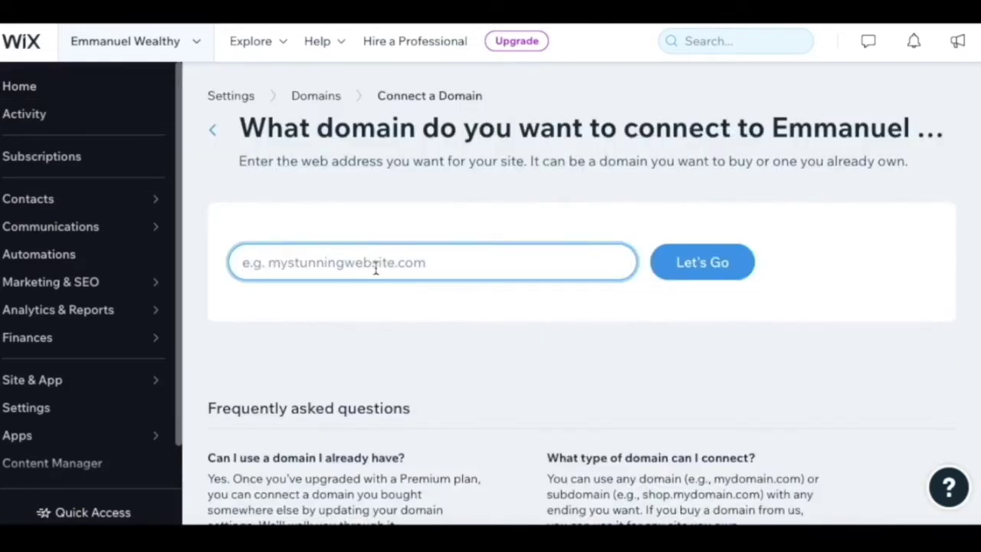
pyautogui.write('Emmanuelwealthylegacyfoundation.org')
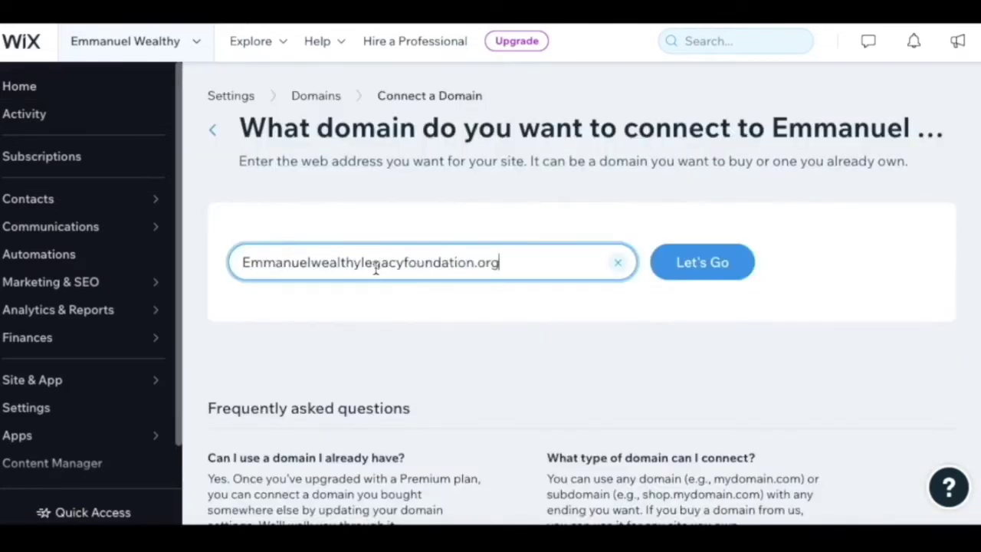
pyautogui.click(720, 270)
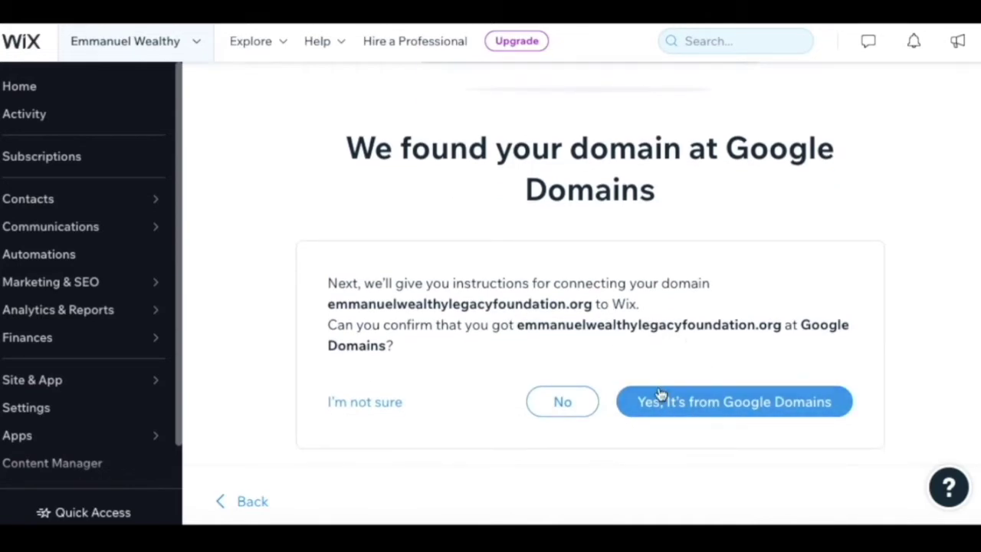
pyautogui.click(660, 395)
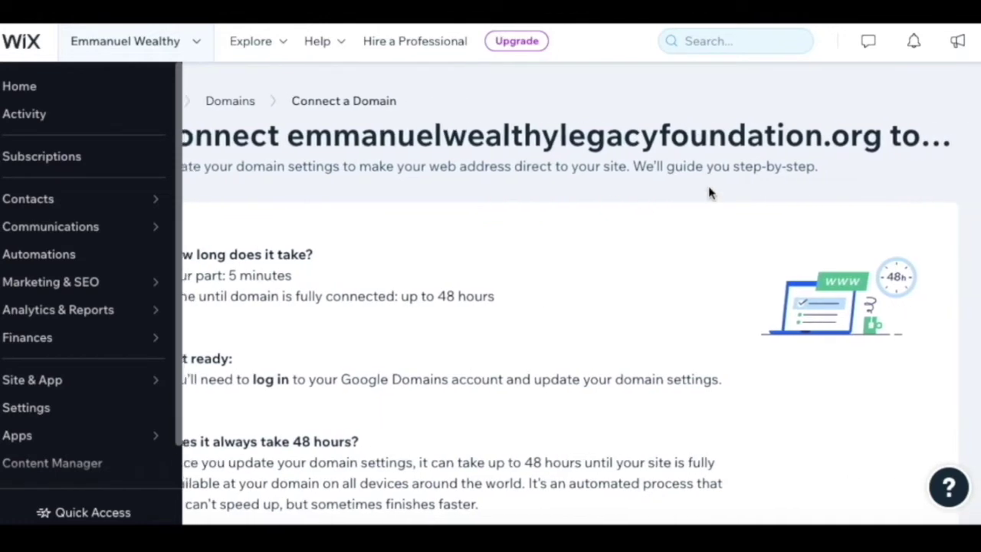
# Review the Google Domains Connect a Domain guide and start its 4-step nameserver connection.
pyautogui.scroll(-1, 601, 335)
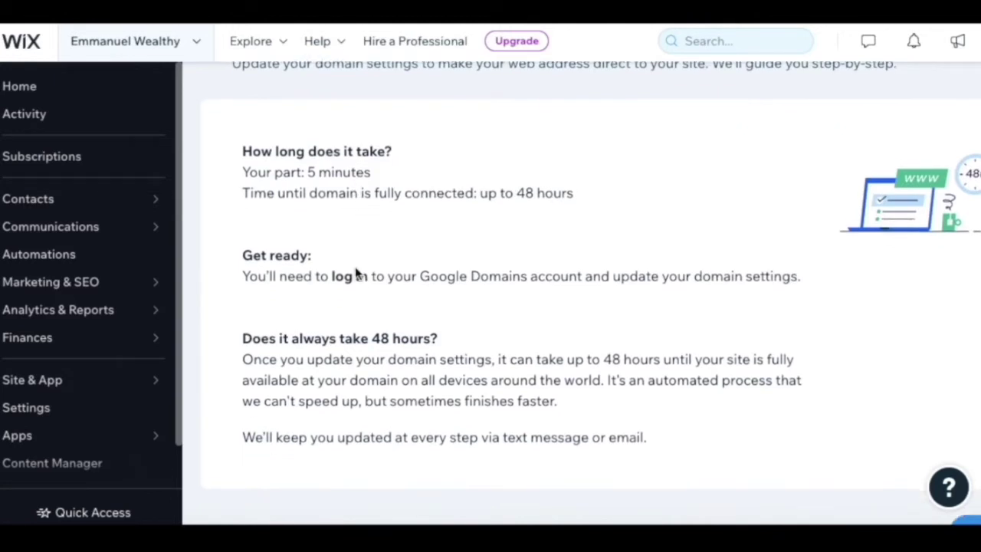
pyautogui.scroll(-1, 357, 273)
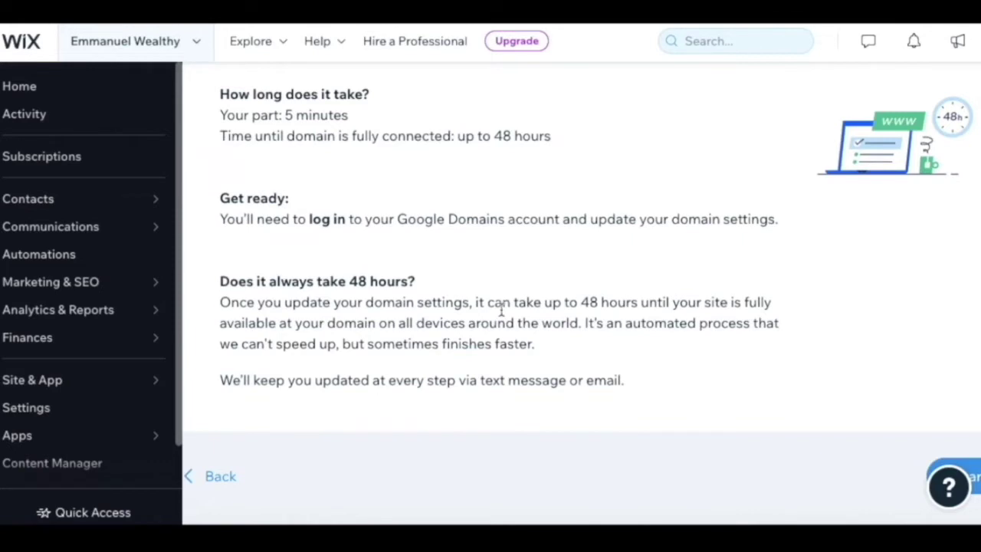
pyautogui.scroll(2, 501, 309)
pyautogui.scroll(1, 490, 324)
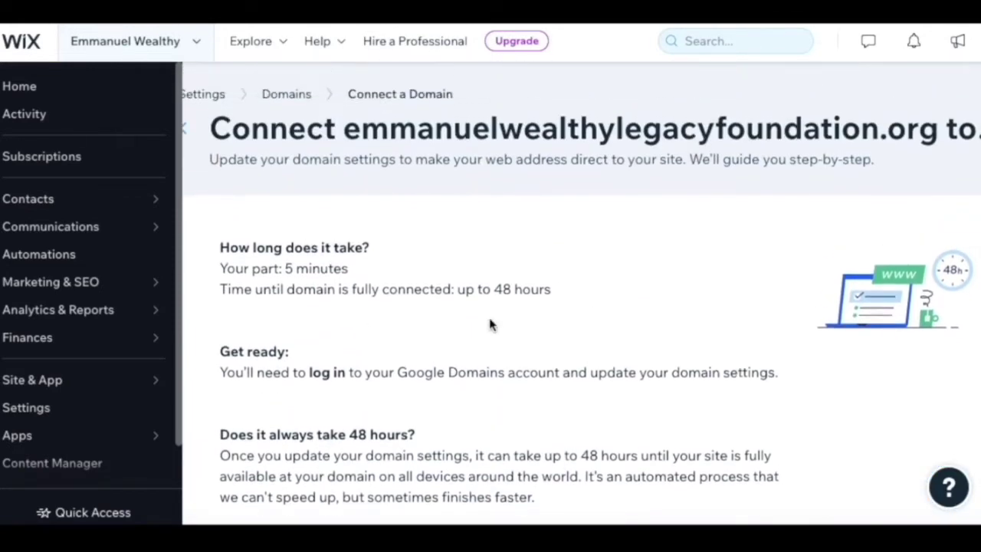
pyautogui.scroll(-1, 300, 181)
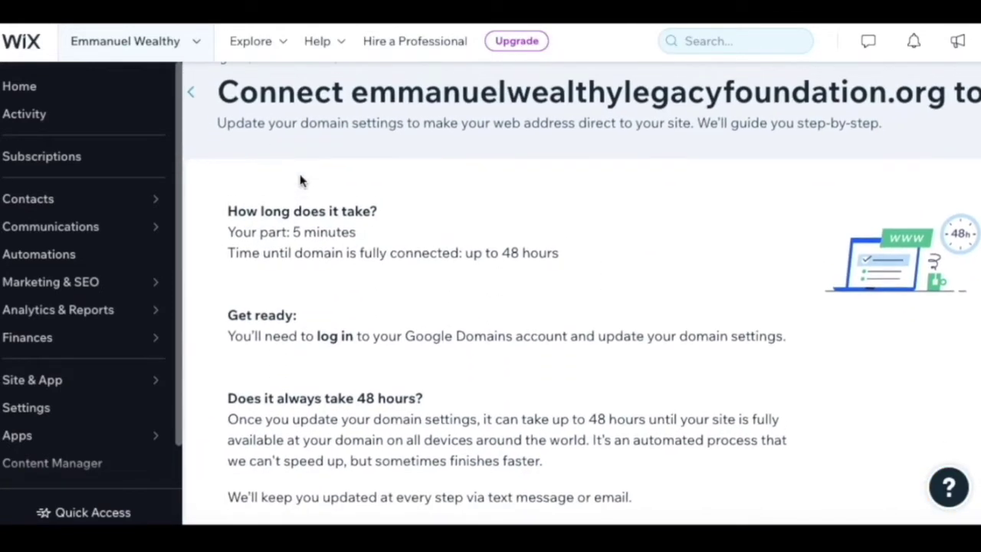
pyautogui.scroll(1, 299, 181)
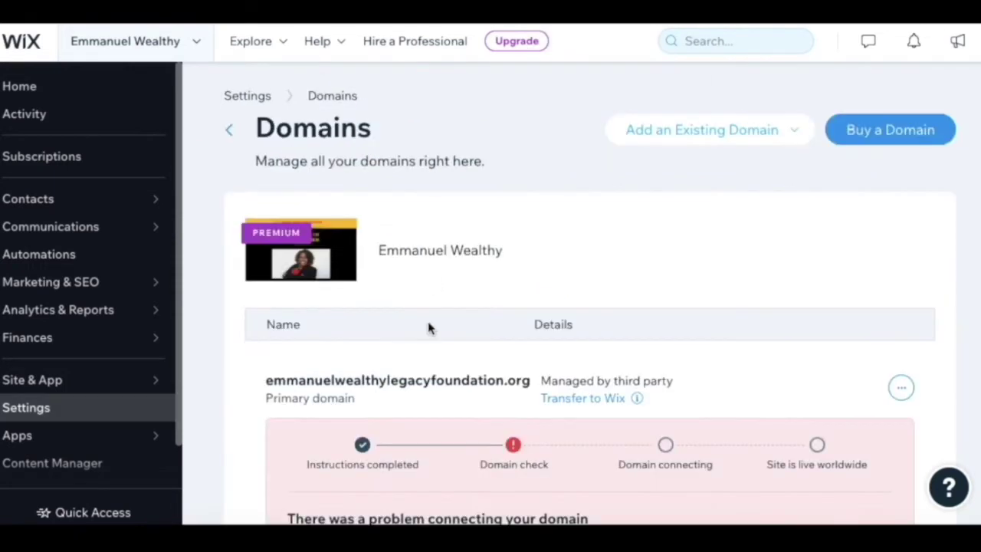
pyautogui.scroll(-2, 428, 328)
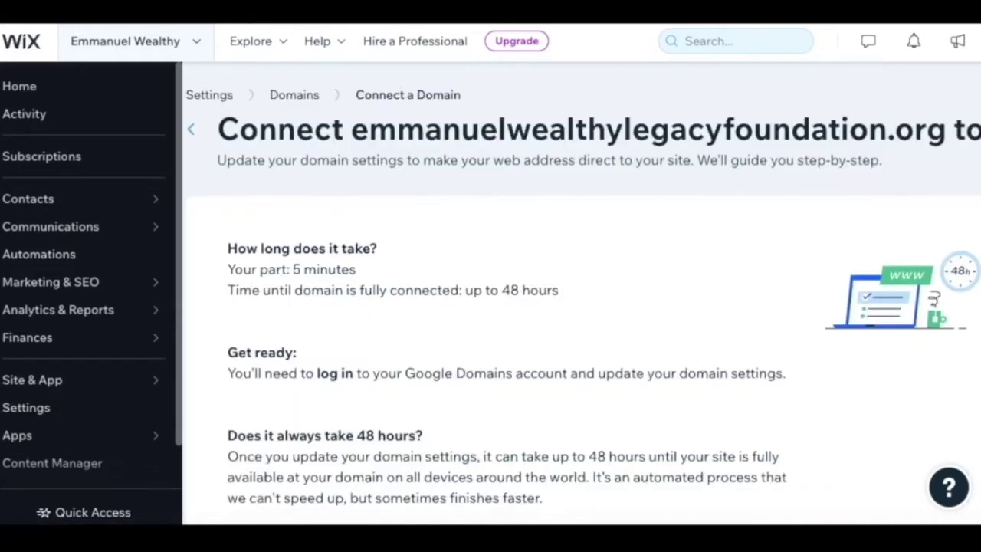
pyautogui.scroll(-3, 408, 337)
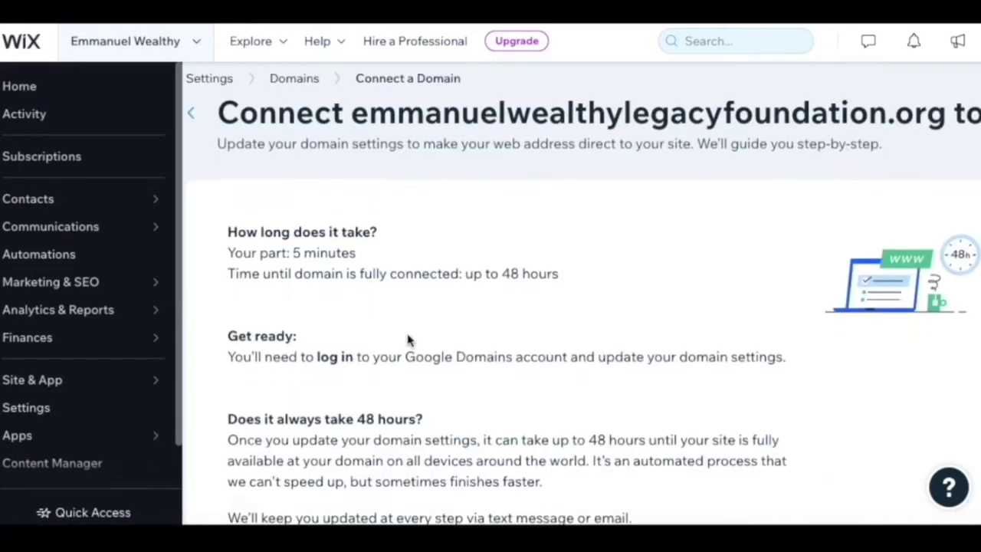
pyautogui.hscroll(2, 626, 427)
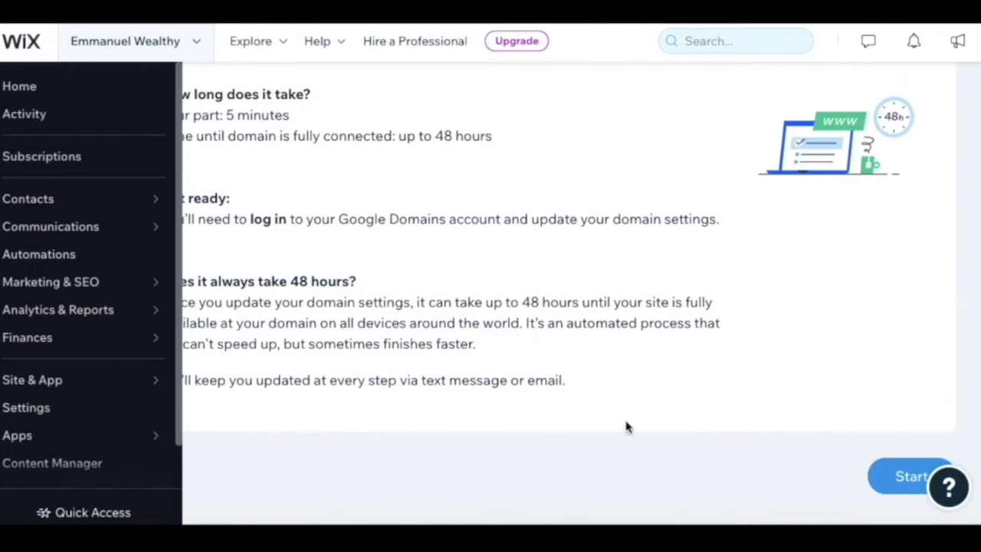
pyautogui.click(890, 480)
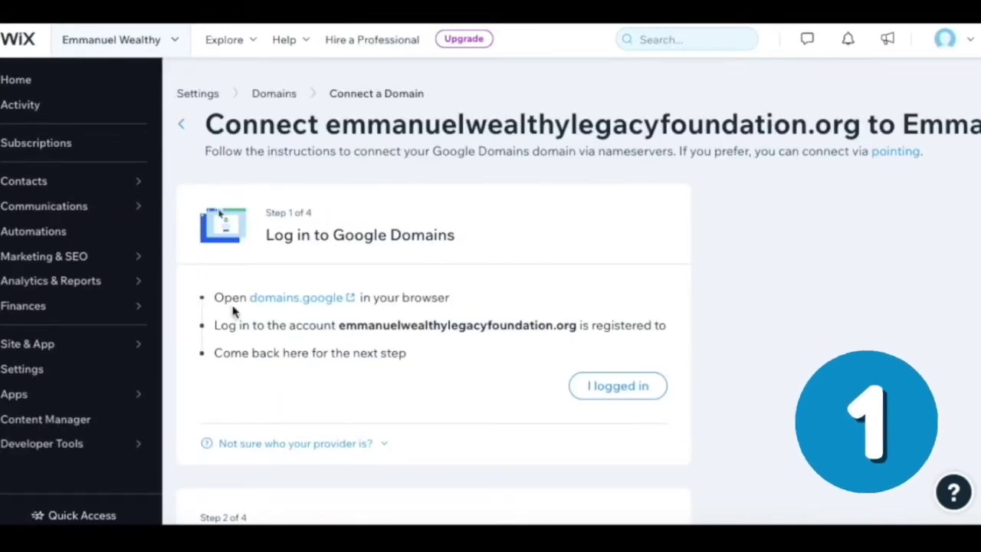
# Mark the Google Domains login step done and open the .org domain under My domains.
pyautogui.scroll(-1, 344, 318)
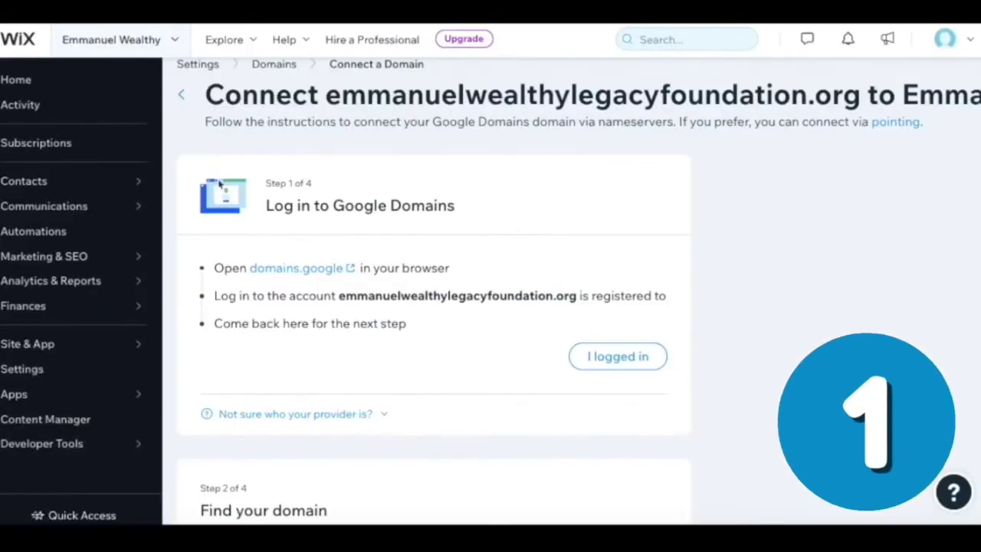
pyautogui.scroll(-2, 329, 258)
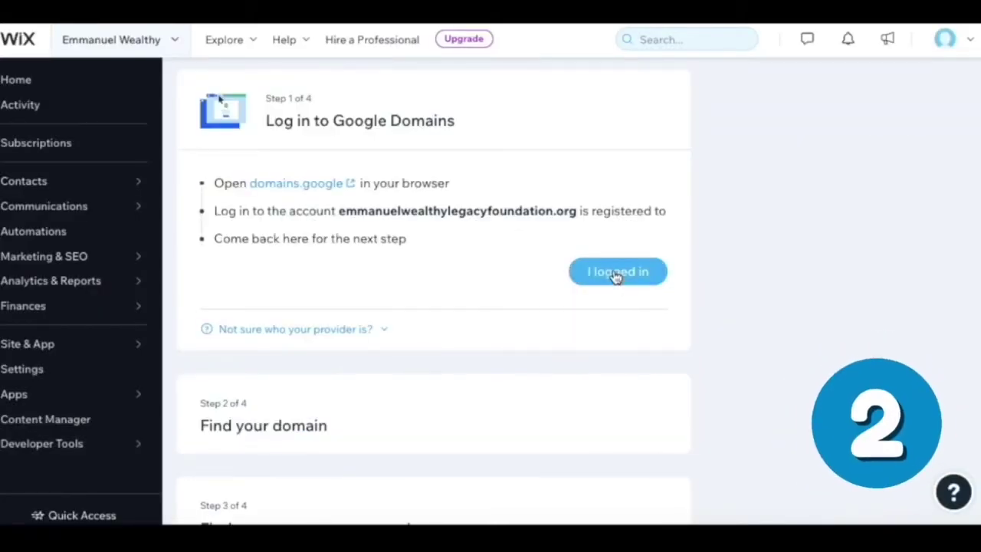
pyautogui.click(617, 273)
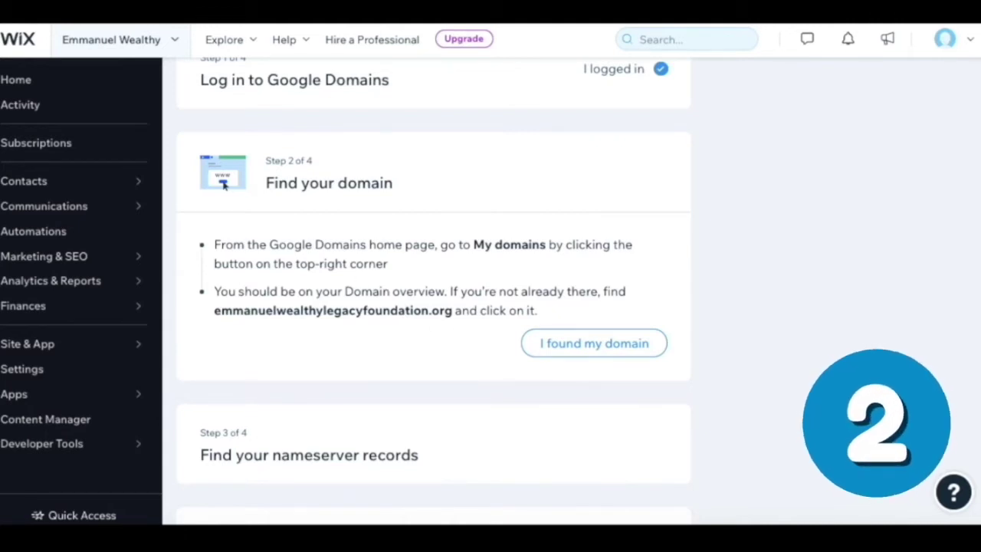
pyautogui.click(345, 12)
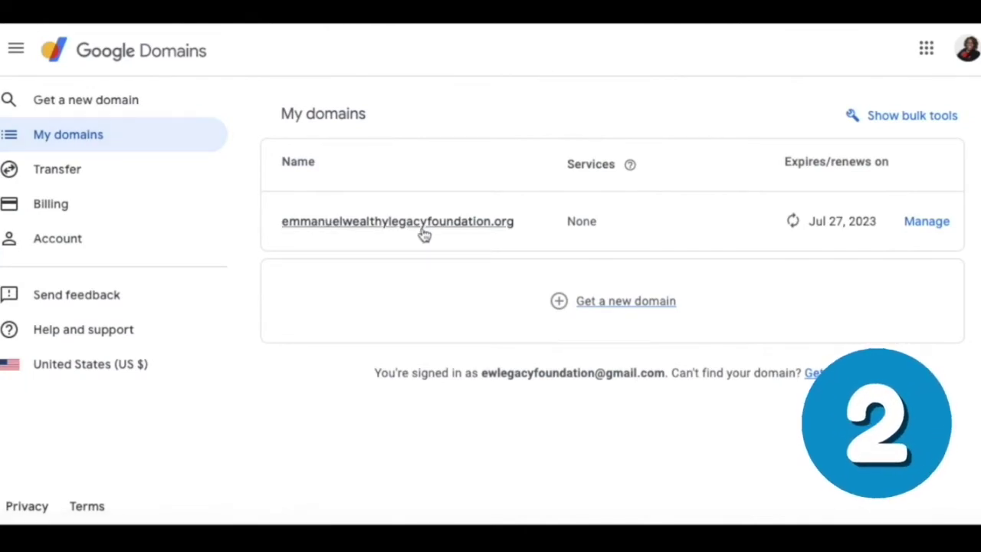
pyautogui.click(479, 229)
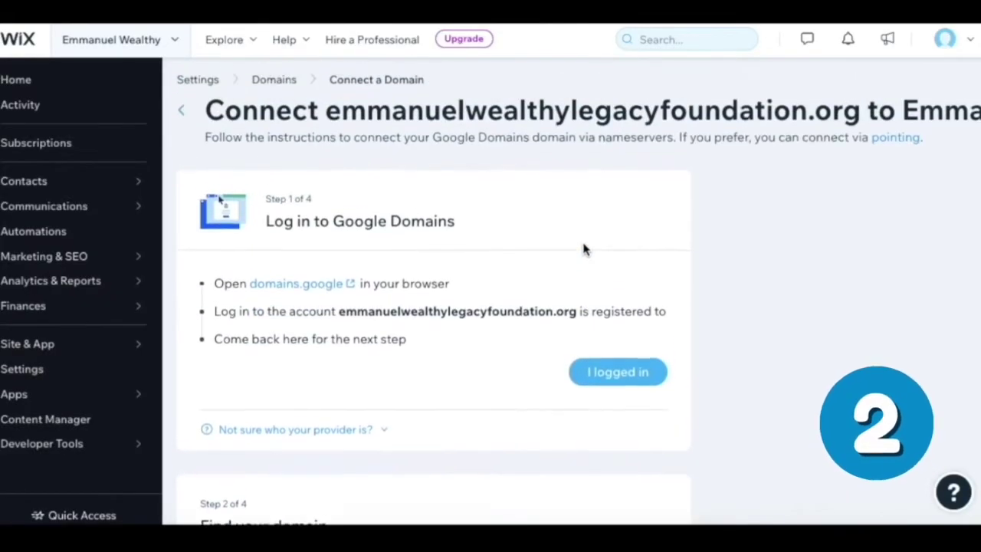
# Confirm logged in and domain found so Step 3, Find your nameserver records, expands.
pyautogui.scroll(-4, 602, 302)
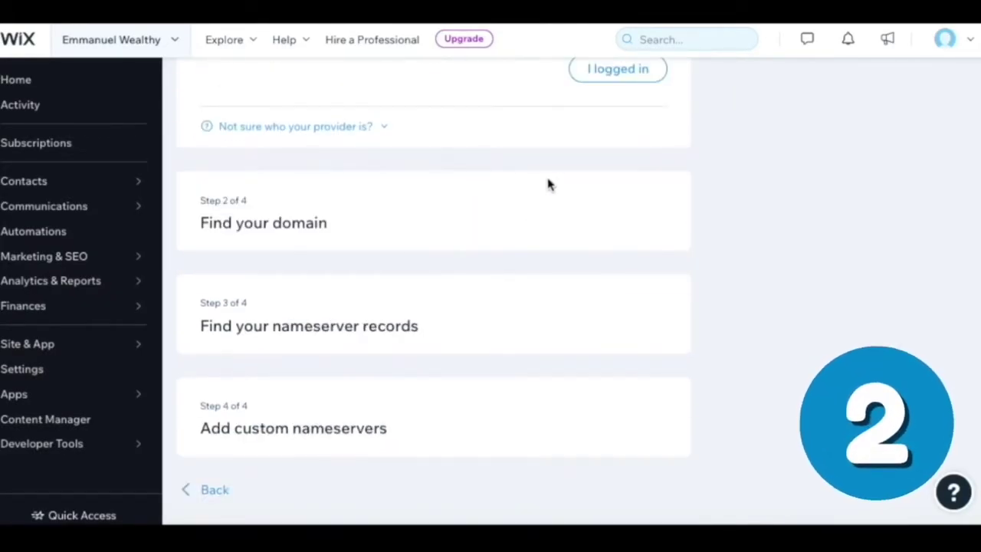
pyautogui.scroll(2, 582, 145)
pyautogui.click(628, 150)
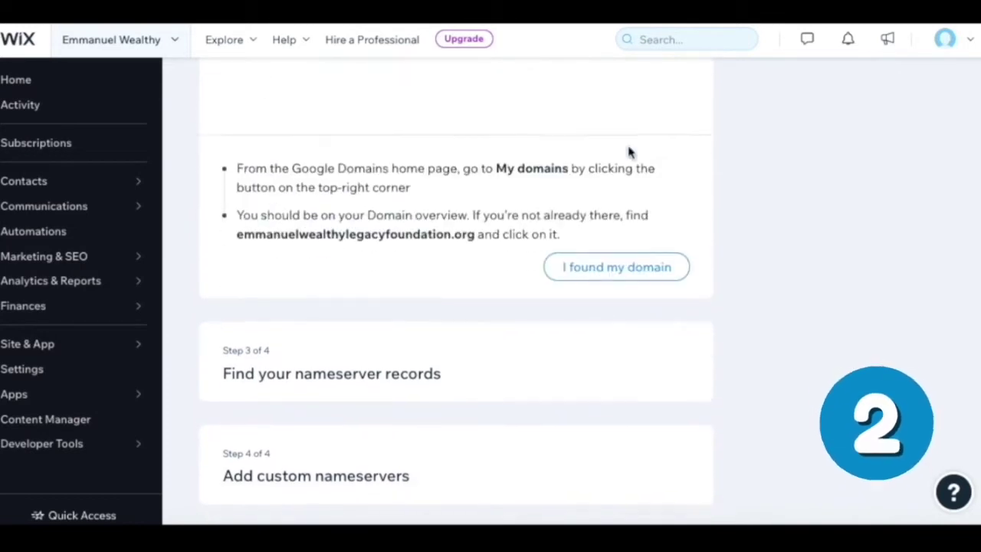
pyautogui.click(624, 263)
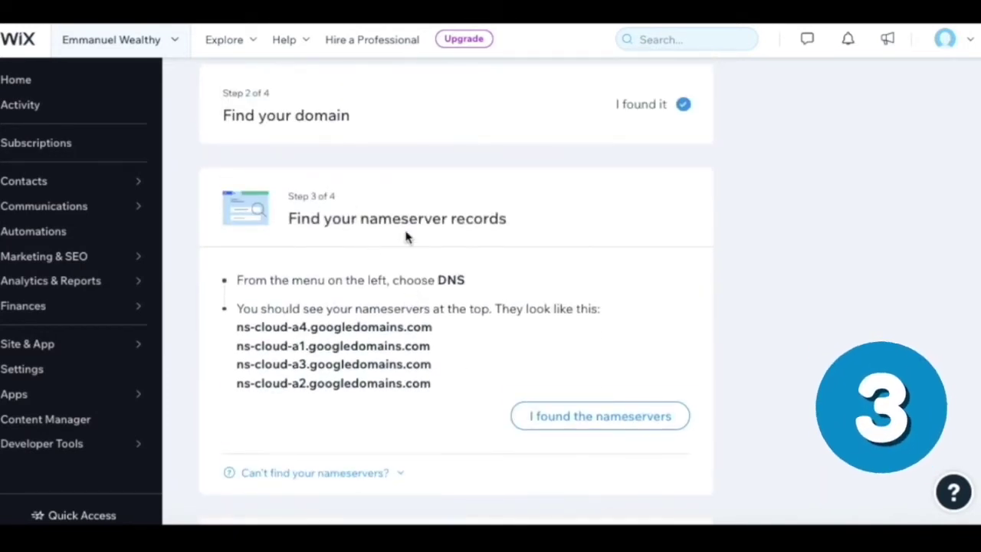
pyautogui.scroll(-1, 509, 267)
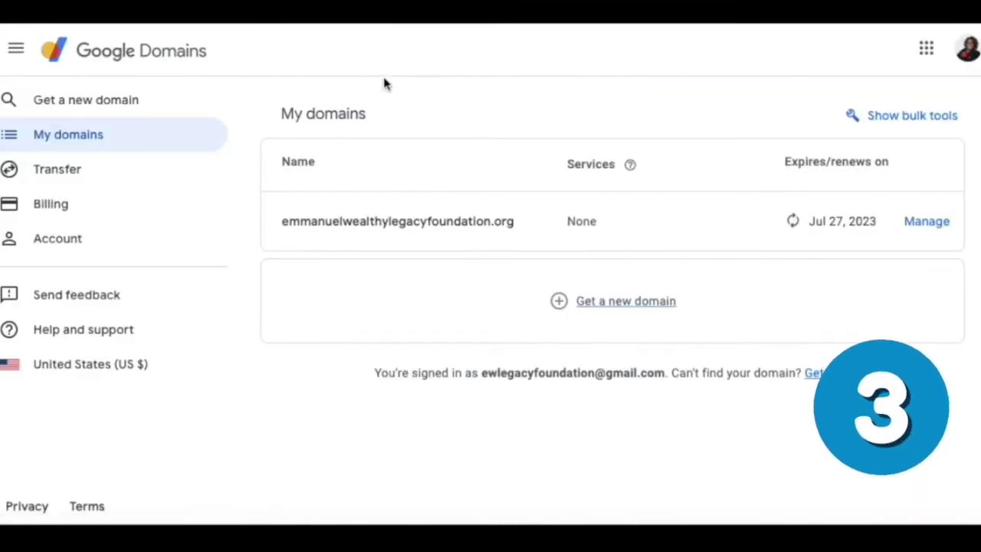
# Open the .org domain's overview showing privacy protection on and renewal on July 27, 2023.
pyautogui.click(316, 224)
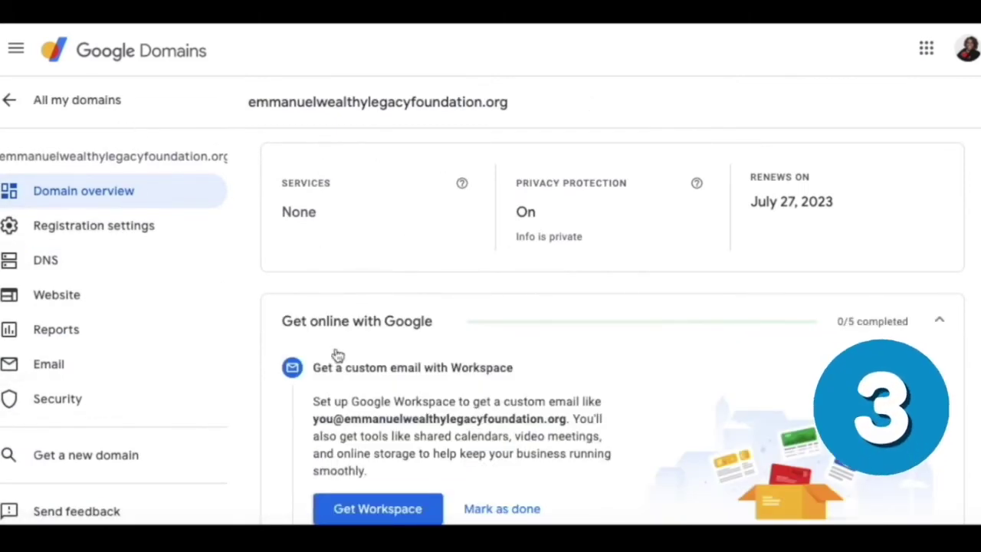
pyautogui.scroll(-1, 263, 366)
pyautogui.scroll(1, 266, 358)
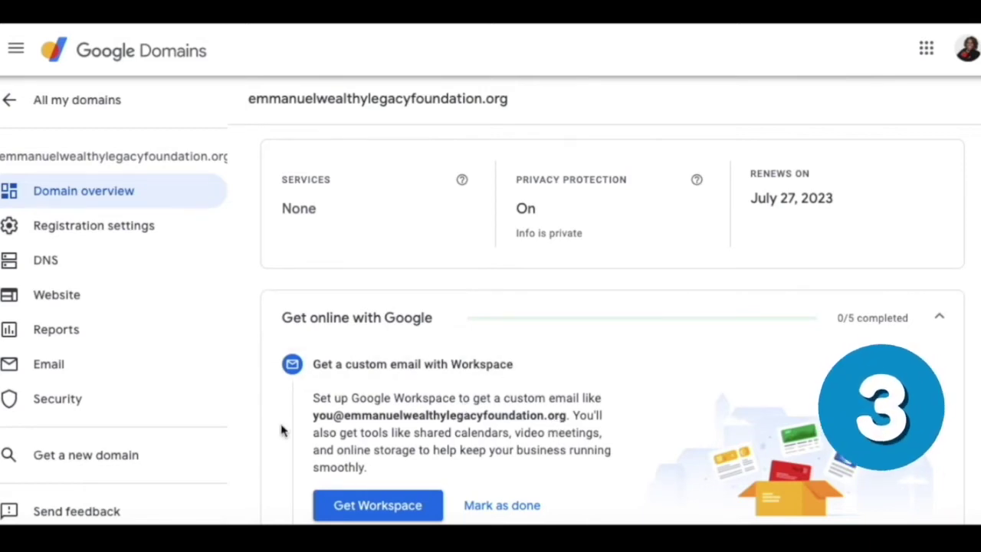
# View the domain's DNS resource records, then return to the Wix connection guide.
pyautogui.click(82, 266)
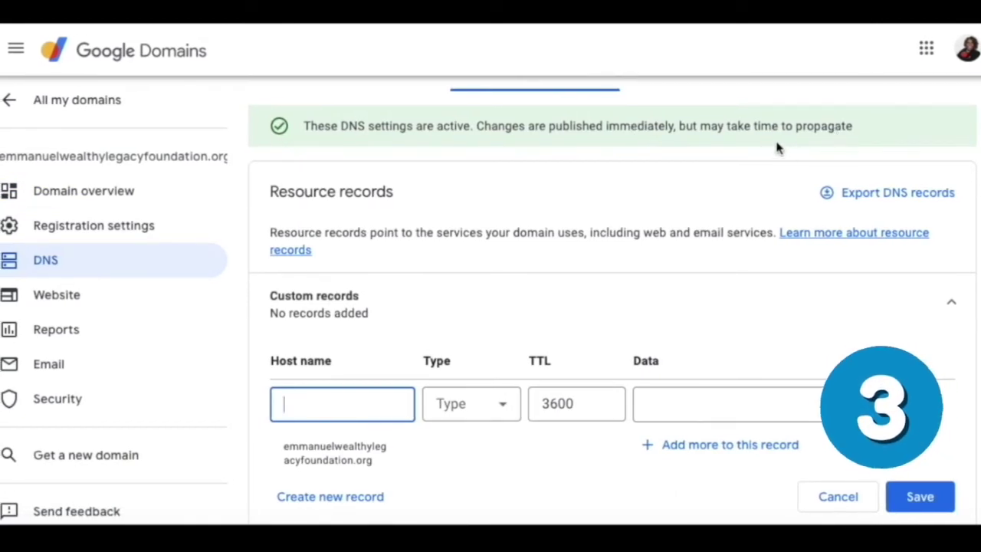
pyautogui.scroll(-1, 550, 214)
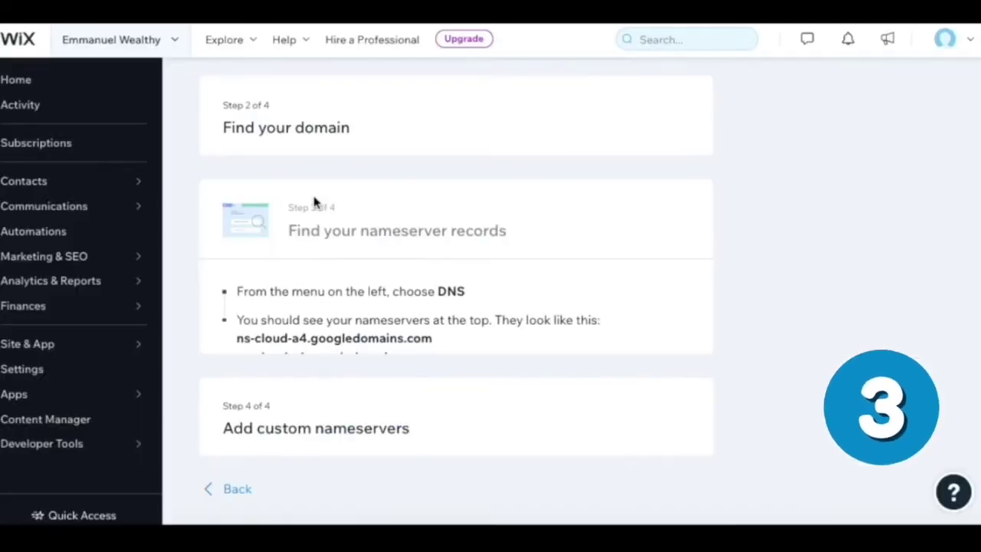
pyautogui.click(310, 258)
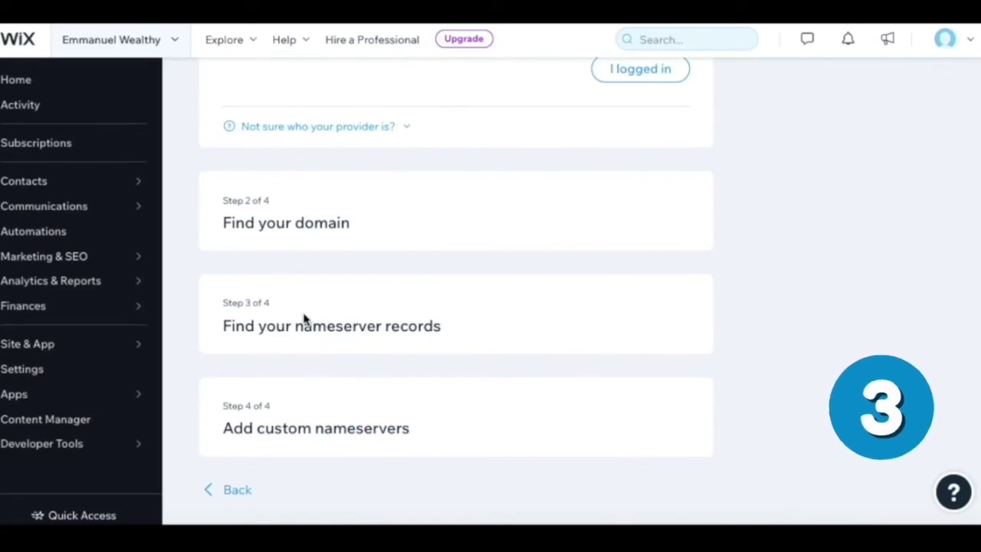
# Re-mark logged in and domain found to expand the step listing four example Google nameservers.
pyautogui.click(637, 70)
pyautogui.click(609, 281)
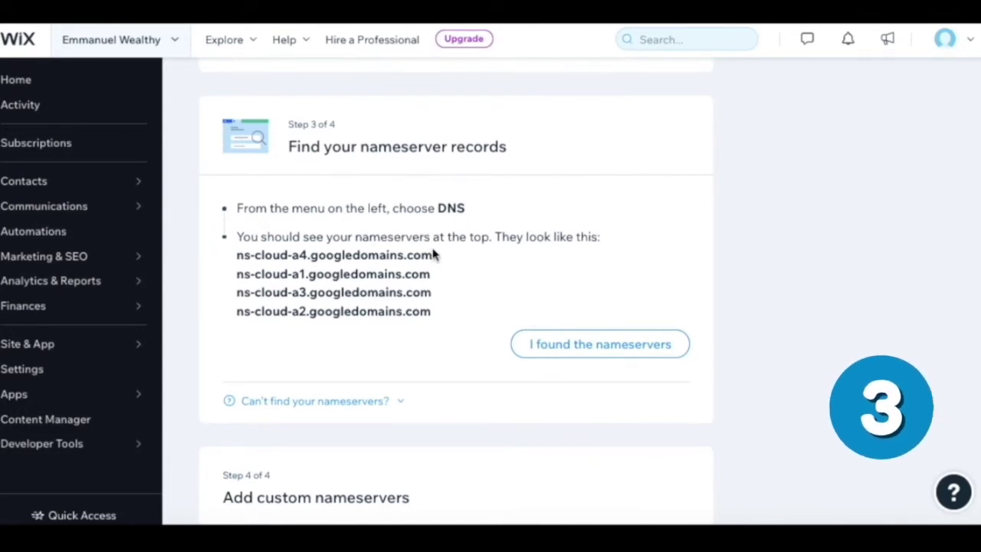
pyautogui.scroll(-1, 535, 257)
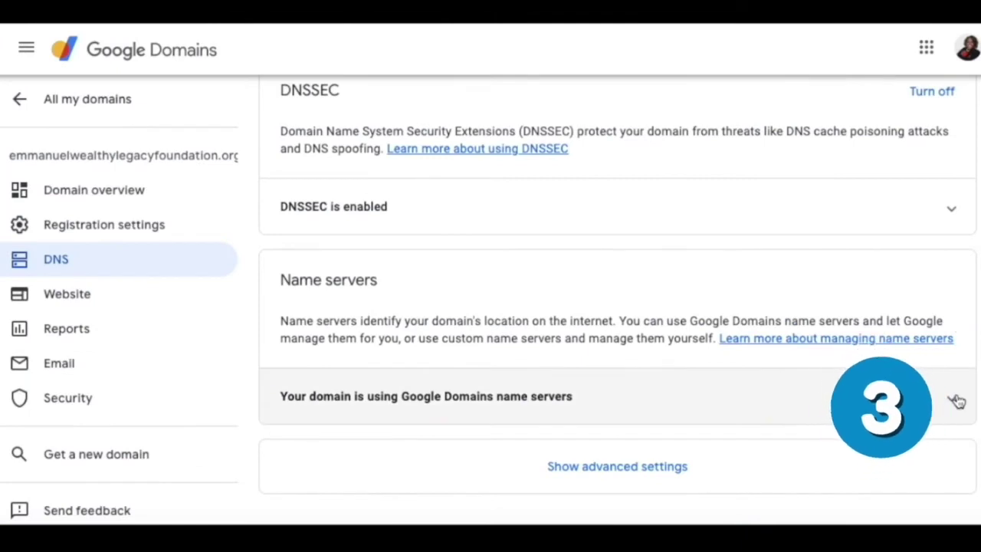
# Expand the Google Domains name servers panel to show the four ns-cloud servers in use.
pyautogui.click(958, 401)
pyautogui.scroll(-4, 958, 401)
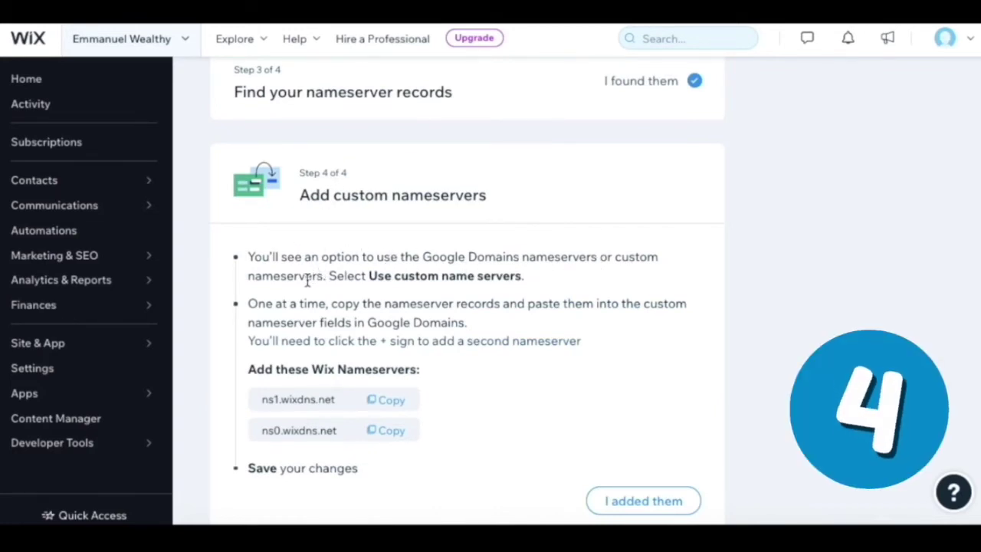
pyautogui.scroll(-1, 458, 288)
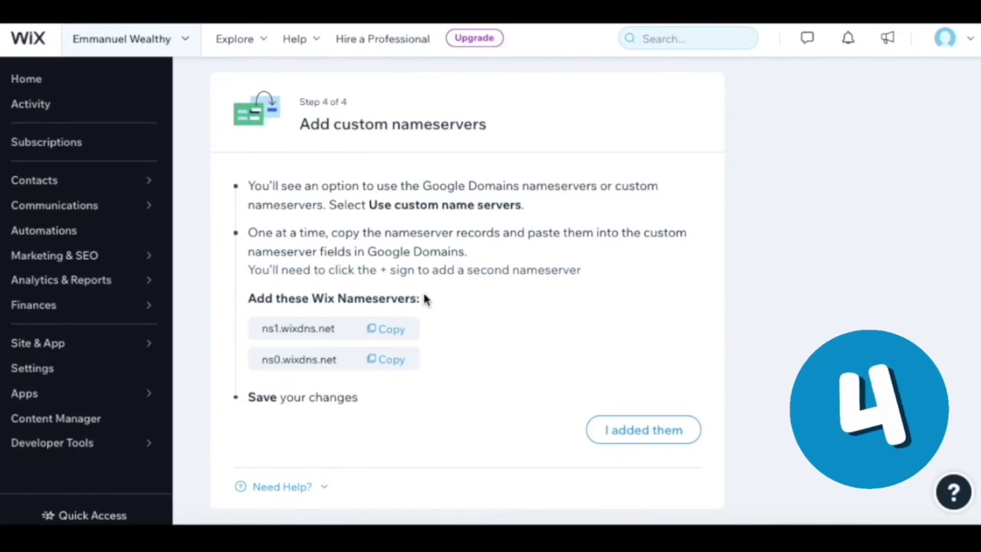
pyautogui.scroll(1, 385, 305)
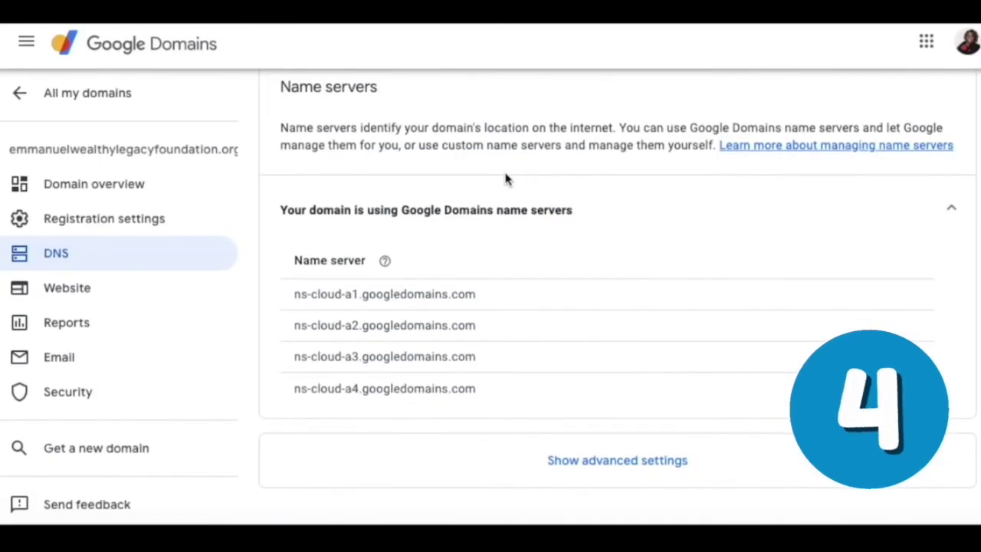
# Switch to custom name servers and paste ns1.wixdns.net as the first name server.
pyautogui.scroll(10, 506, 177)
pyautogui.click(692, 167)
pyautogui.scroll(-3, 547, 389)
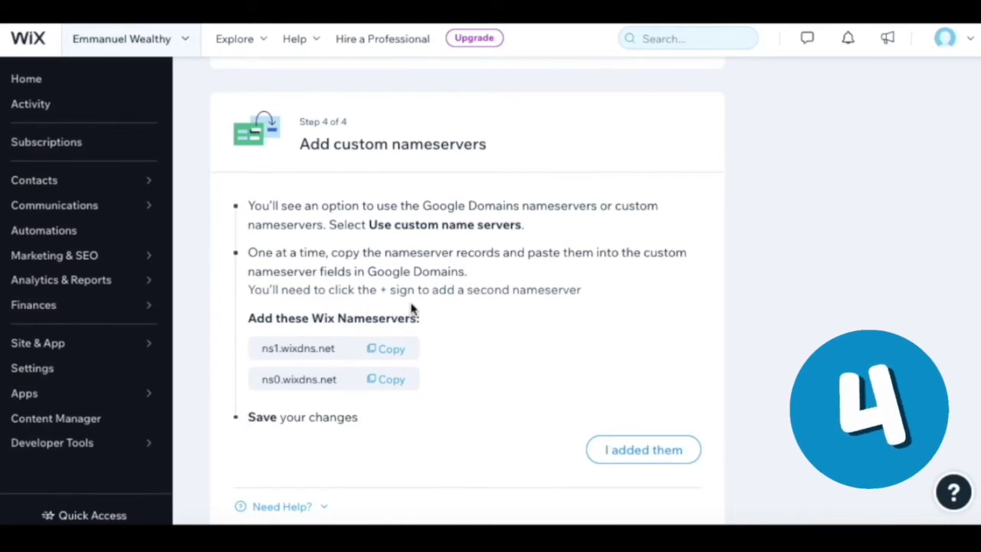
pyautogui.click(381, 350)
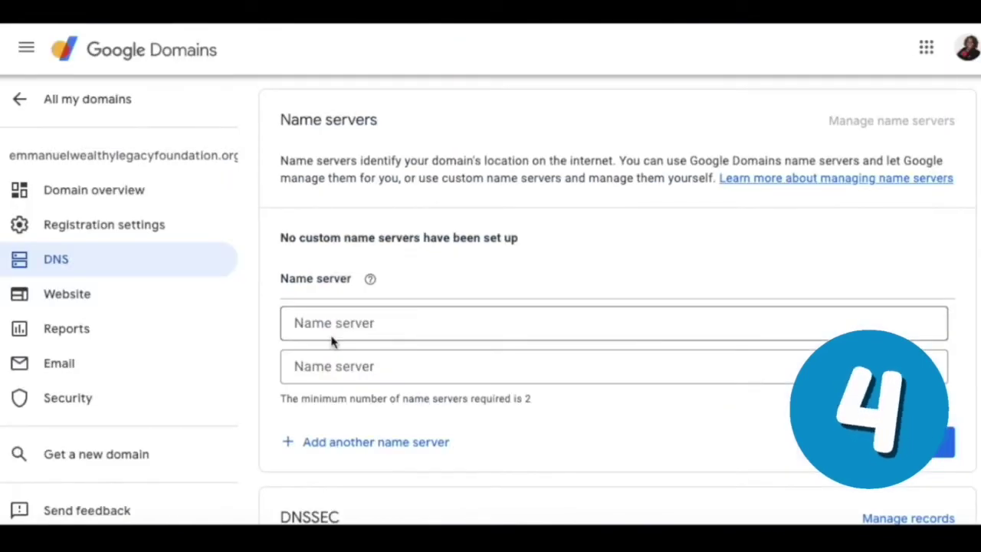
pyautogui.click(332, 340)
pyautogui.hotkey('ctrl', 'v')
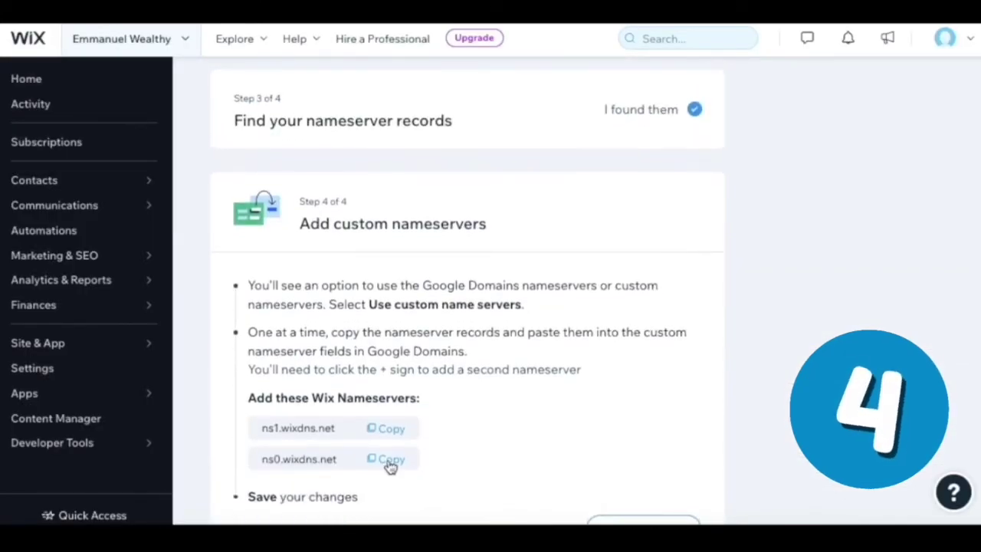
# Paste ns0.wixdns.net as the second name server and save both entries.
pyautogui.click(390, 460)
pyautogui.scroll(-1, 391, 468)
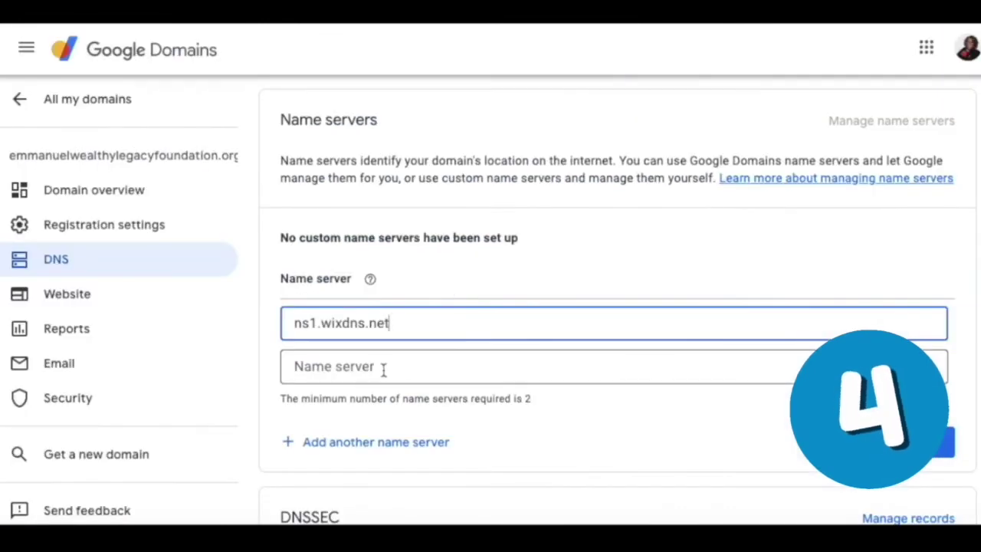
pyautogui.click(383, 371)
pyautogui.hotkey('ctrl', 'v')
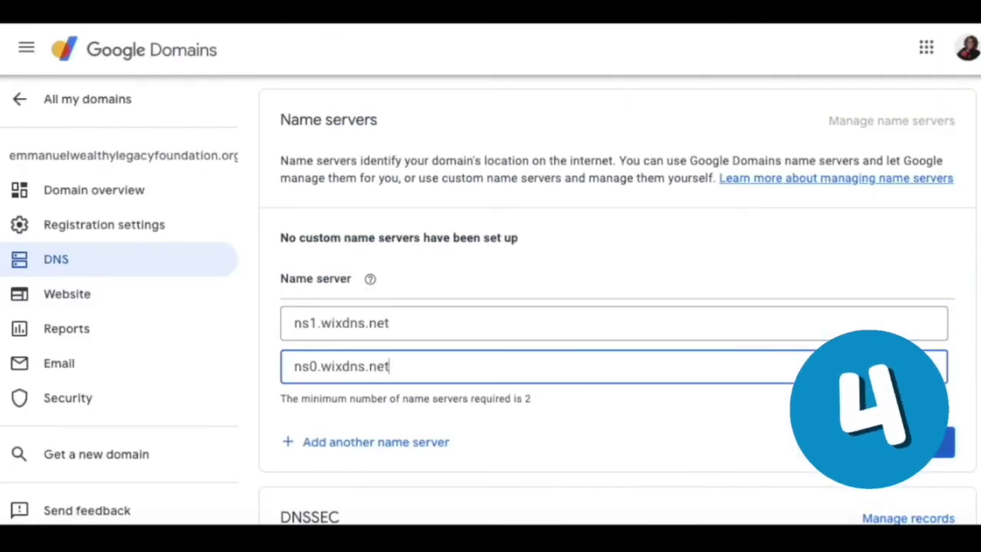
pyautogui.click(942, 443)
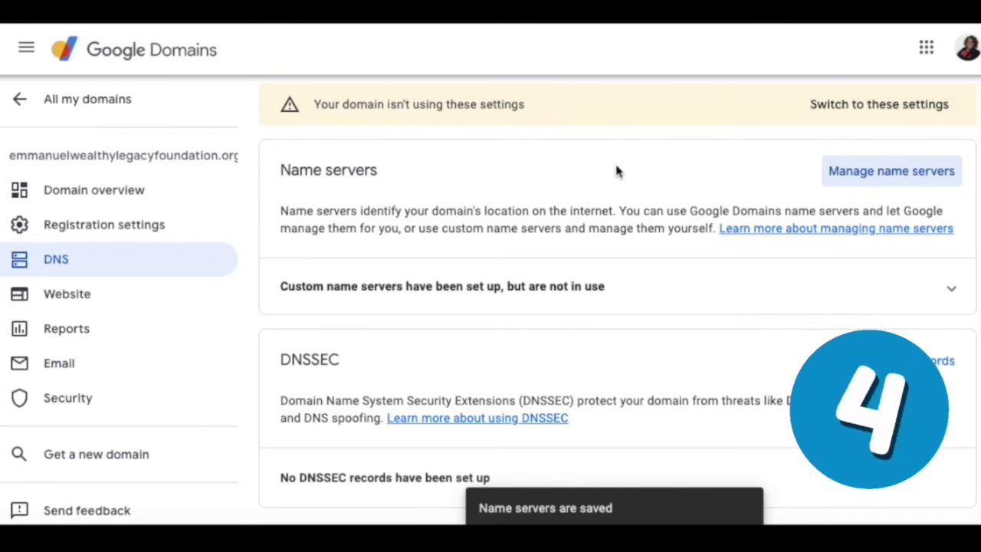
# Activate the custom Wix name servers in place of Google's ns-cloud servers.
pyautogui.scroll(2, 615, 168)
pyautogui.scroll(-2, 616, 169)
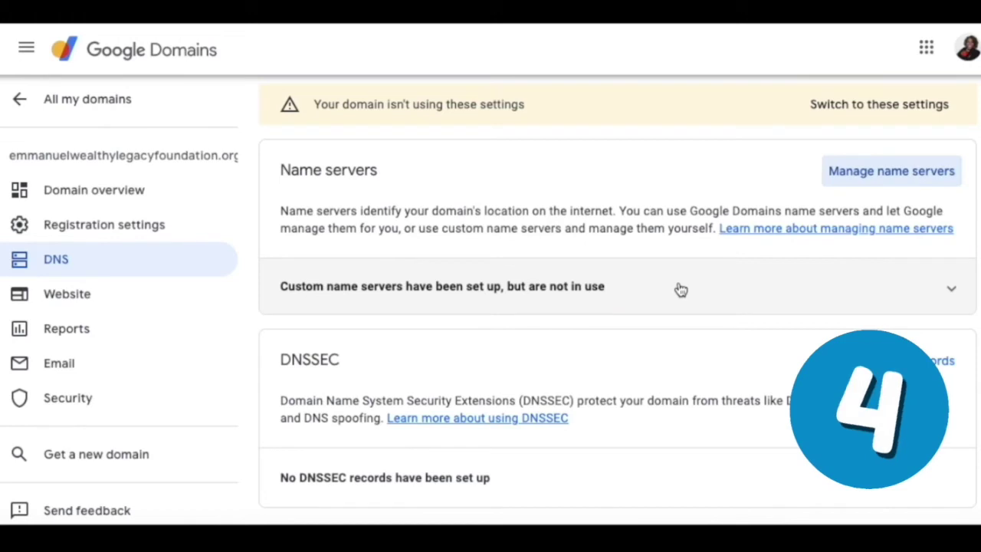
pyautogui.scroll(2, 679, 285)
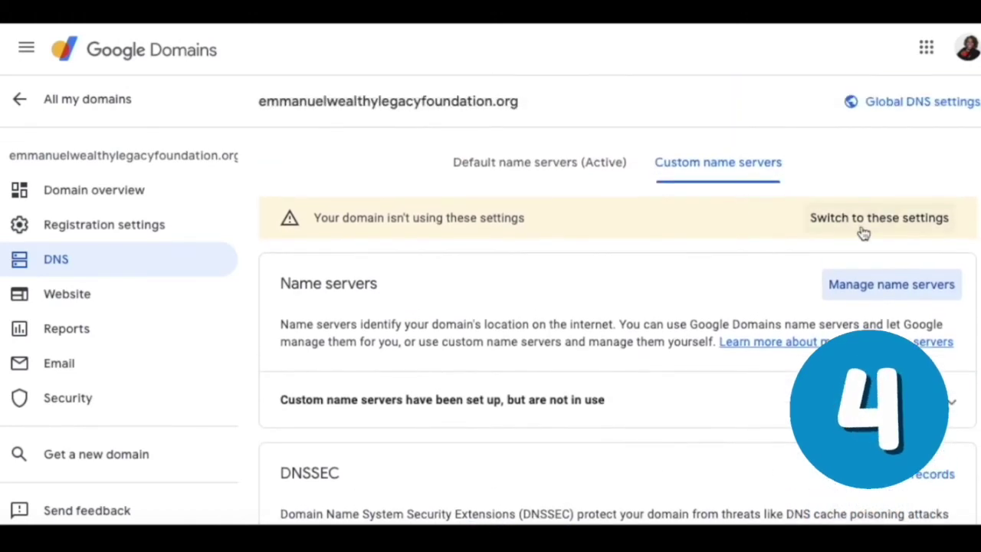
pyautogui.click(855, 221)
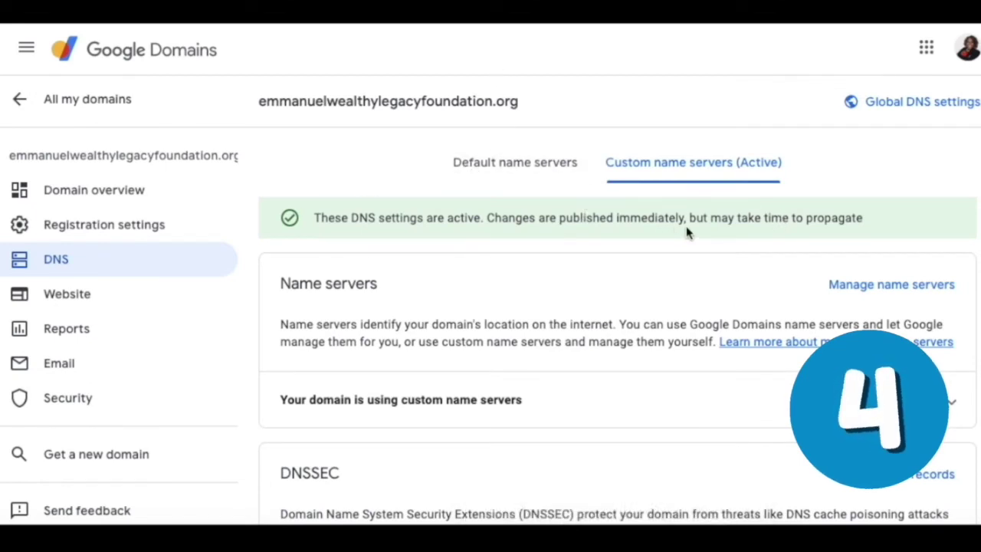
pyautogui.scroll(-2, 801, 244)
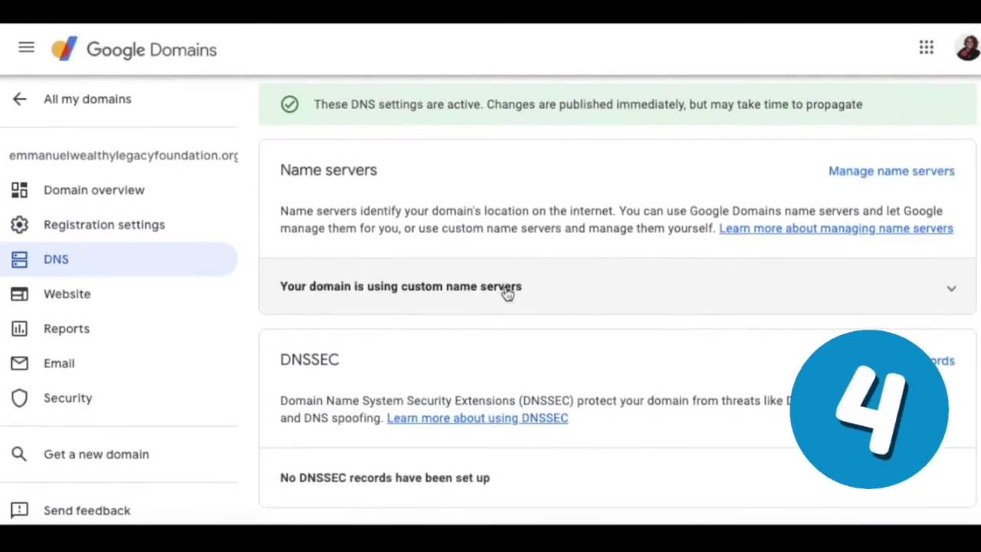
pyautogui.click(506, 289)
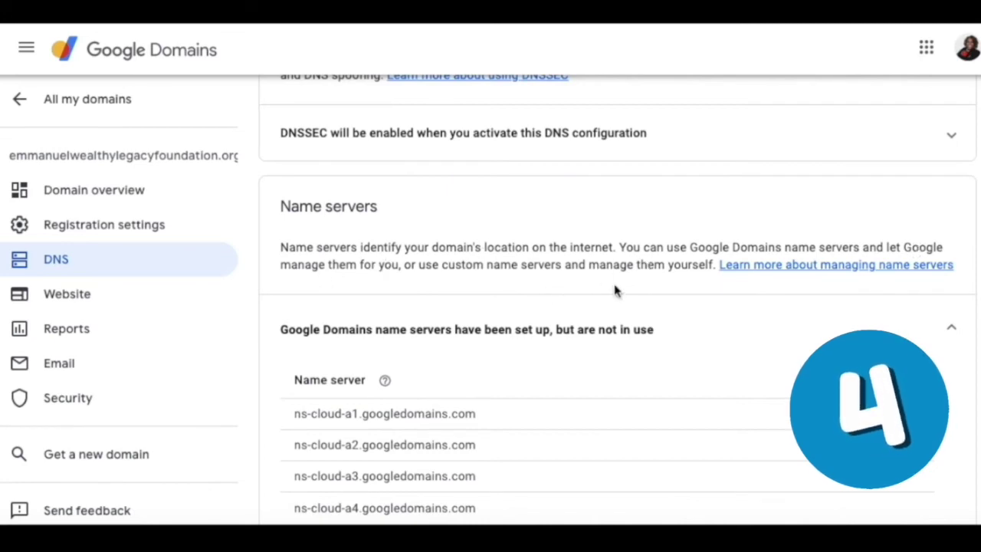
# Confirm ns1.wixdns.net and ns0.wixdns.net are listed in use, then return to Wix.
pyautogui.scroll(15, 499, 263)
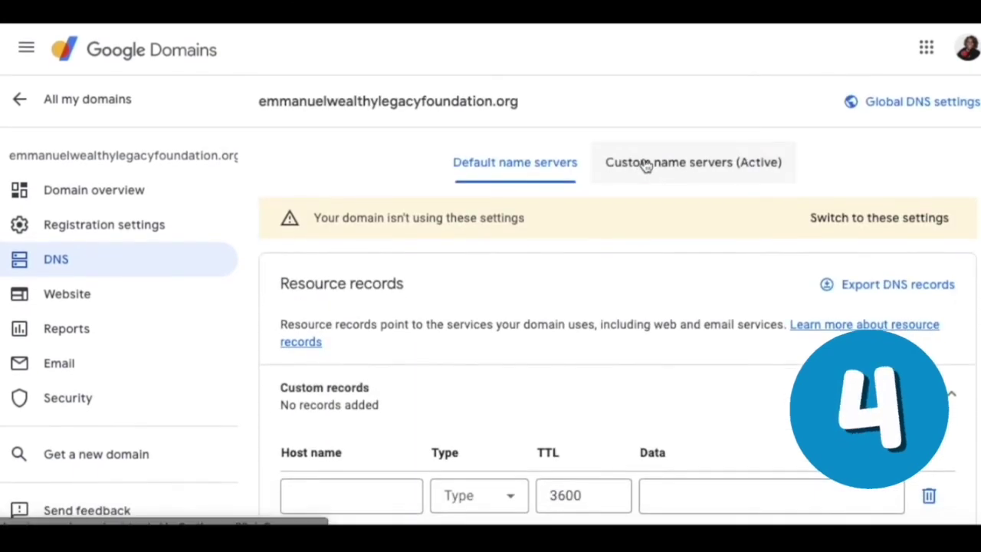
pyautogui.click(646, 164)
pyautogui.scroll(-3, 544, 371)
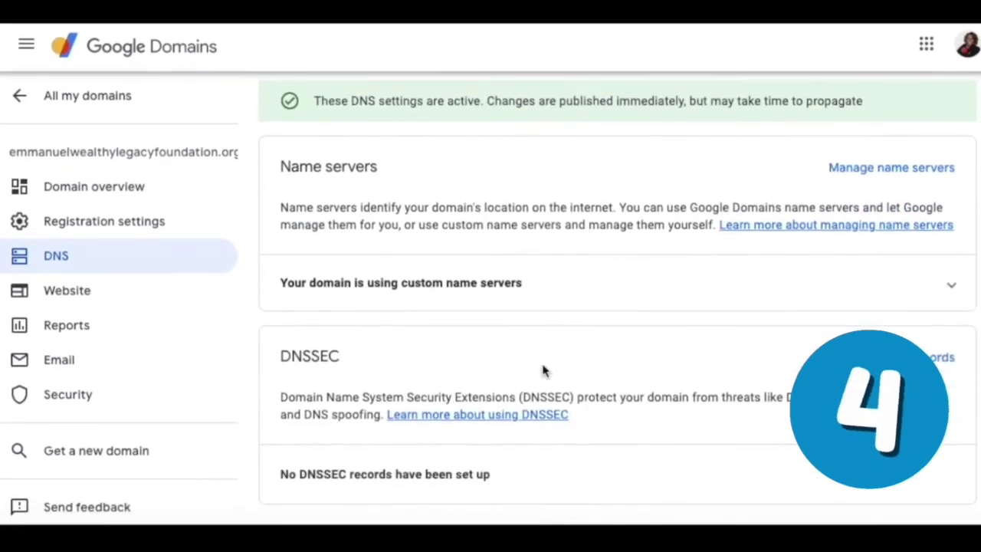
pyautogui.click(532, 295)
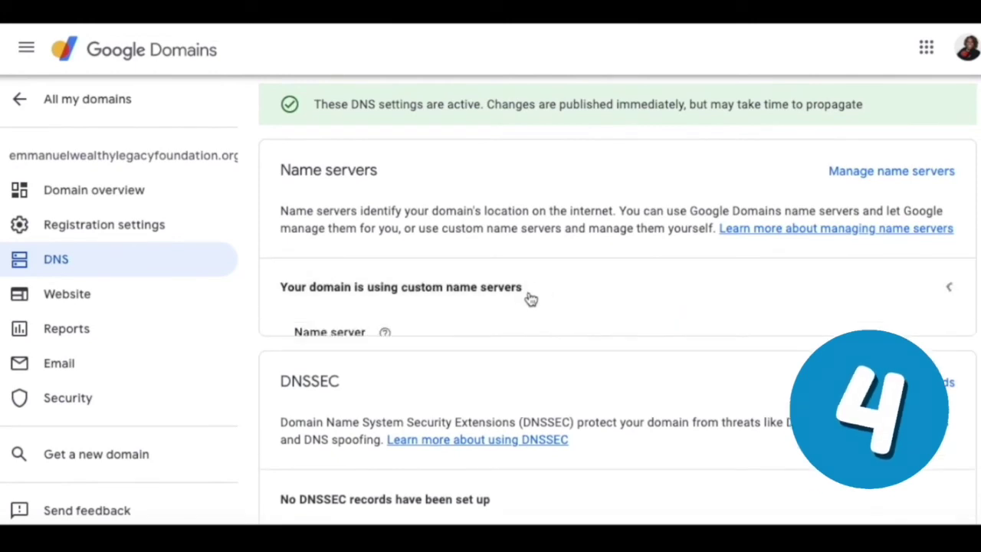
pyautogui.scroll(-1, 404, 402)
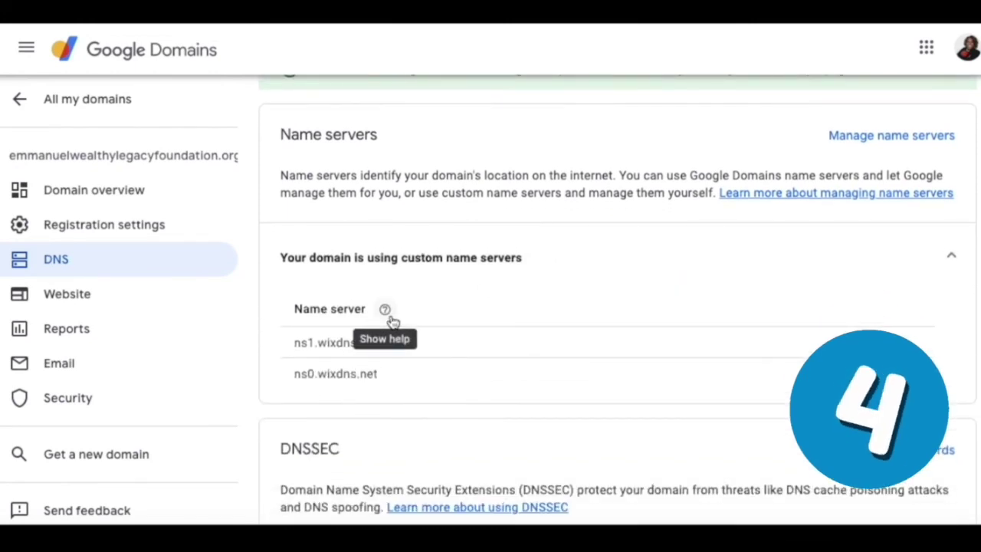
pyautogui.scroll(2, 514, 189)
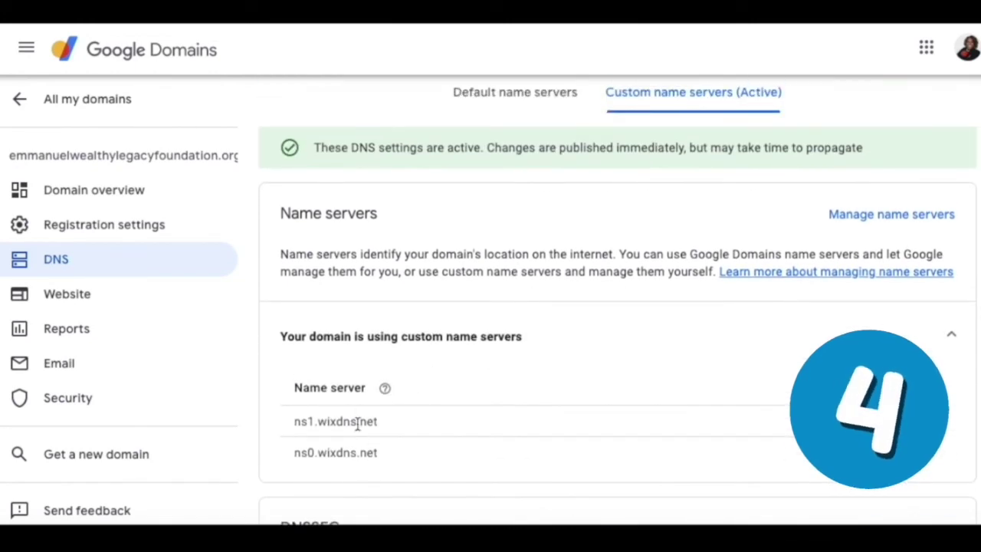
pyautogui.scroll(1, 357, 412)
pyautogui.scroll(-1, 360, 389)
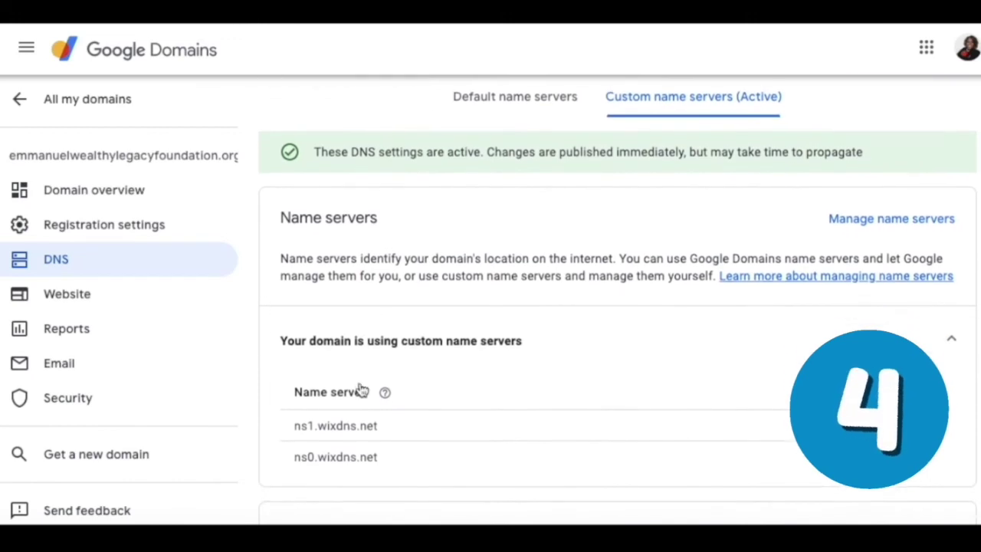
pyautogui.click(253, 14)
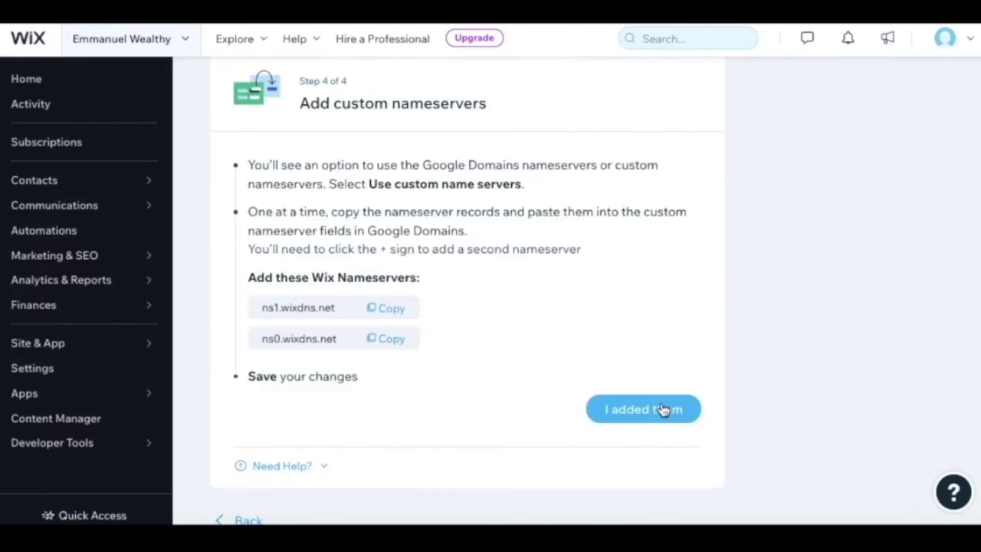
# Tell Wix the nameservers were added in Step 4 of 4.
pyautogui.click(664, 410)
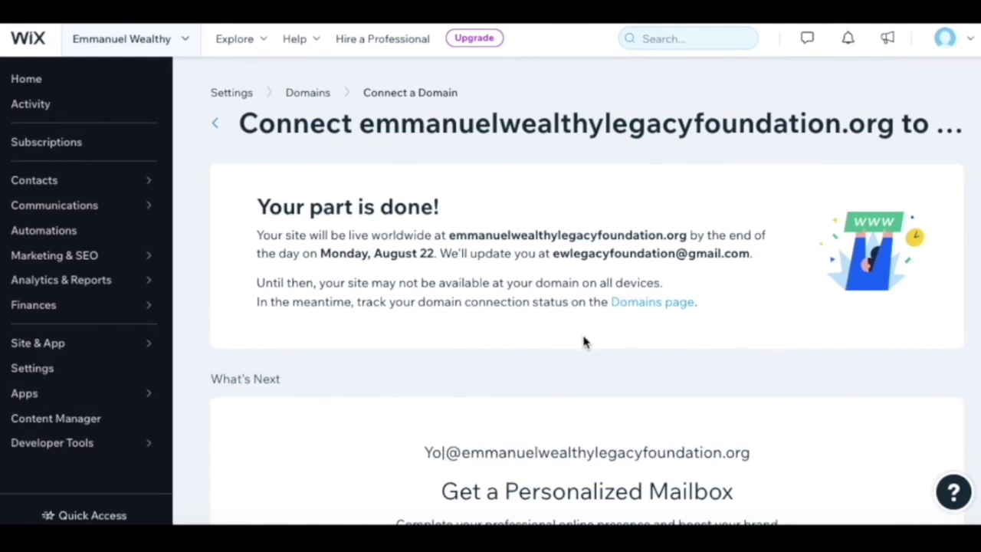
# Go to the Wix Domains page and find the .org domain at the Domain check stage.
pyautogui.click(648, 304)
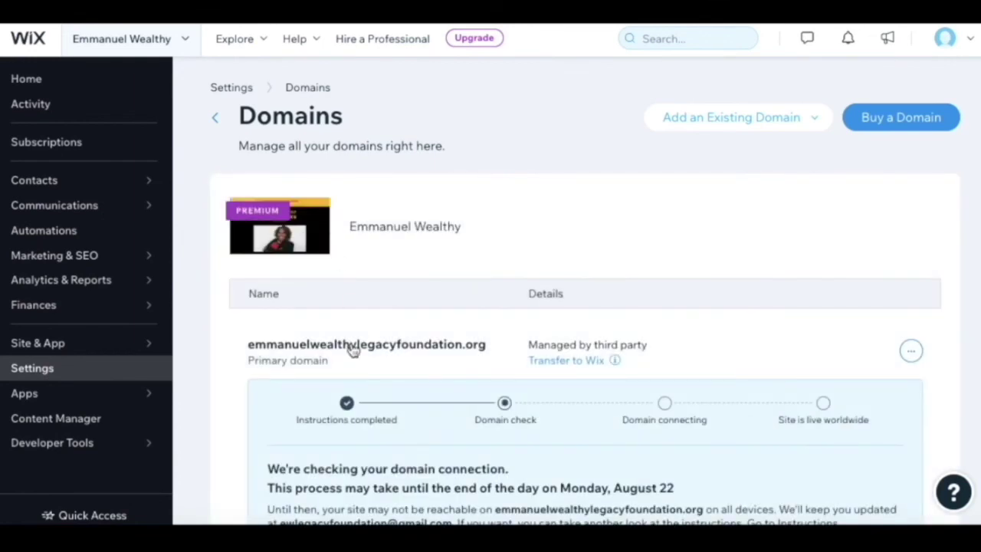
pyautogui.scroll(-2, 350, 346)
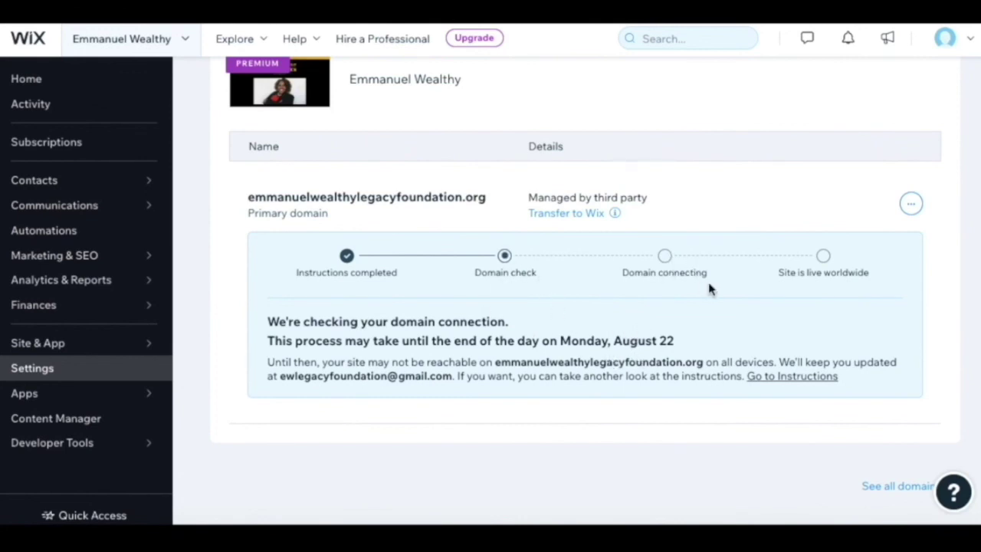
pyautogui.scroll(-1, 772, 335)
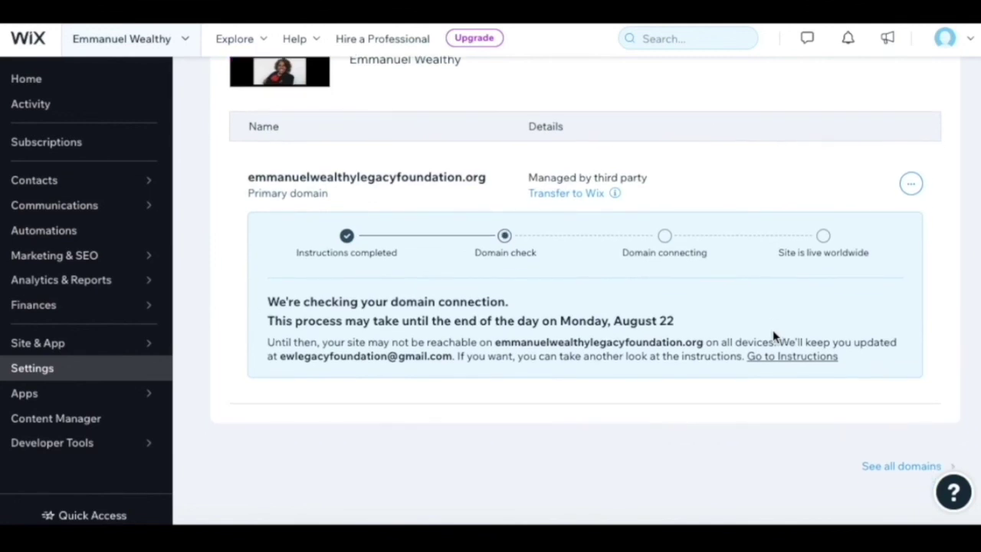